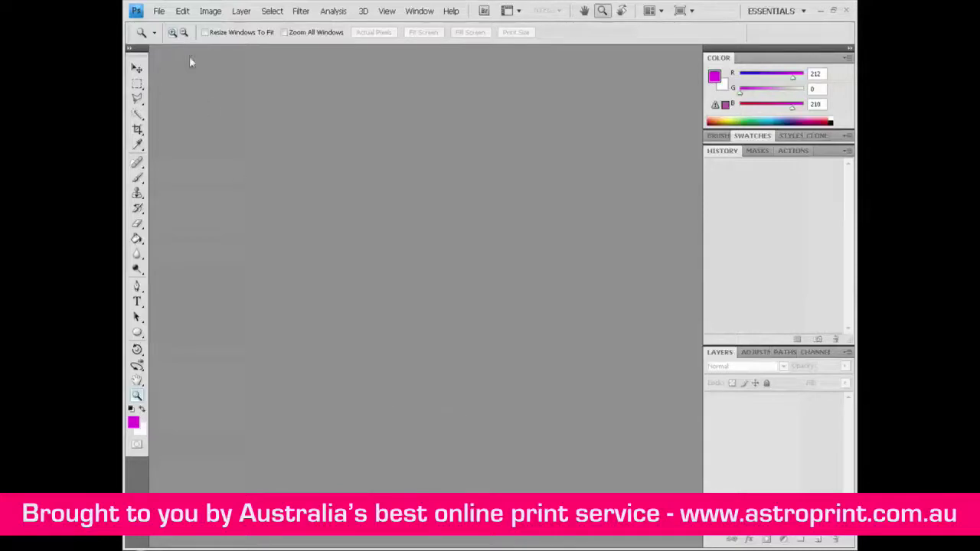
Create a new white document 1000 pixels wide and 2000 pixels high.
left_click(159, 11)
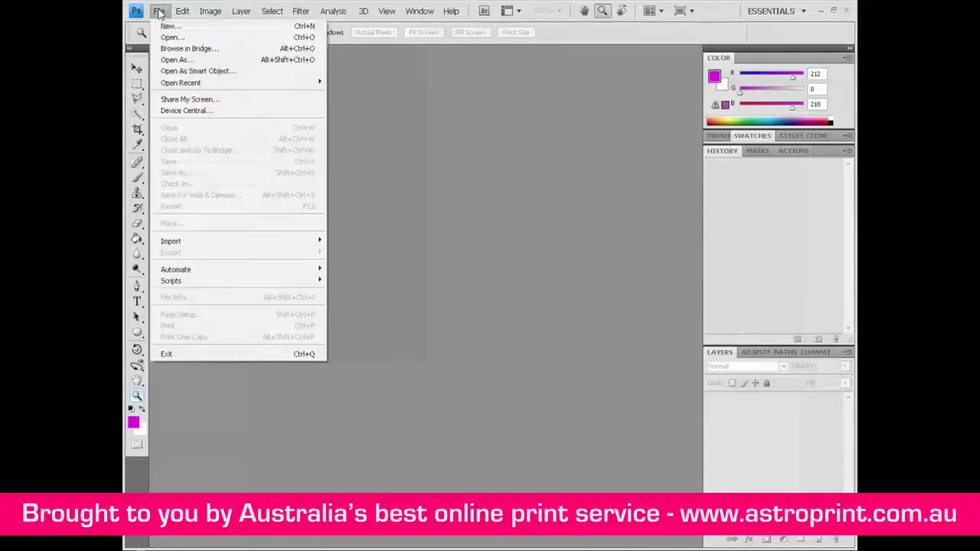
left_click(159, 25)
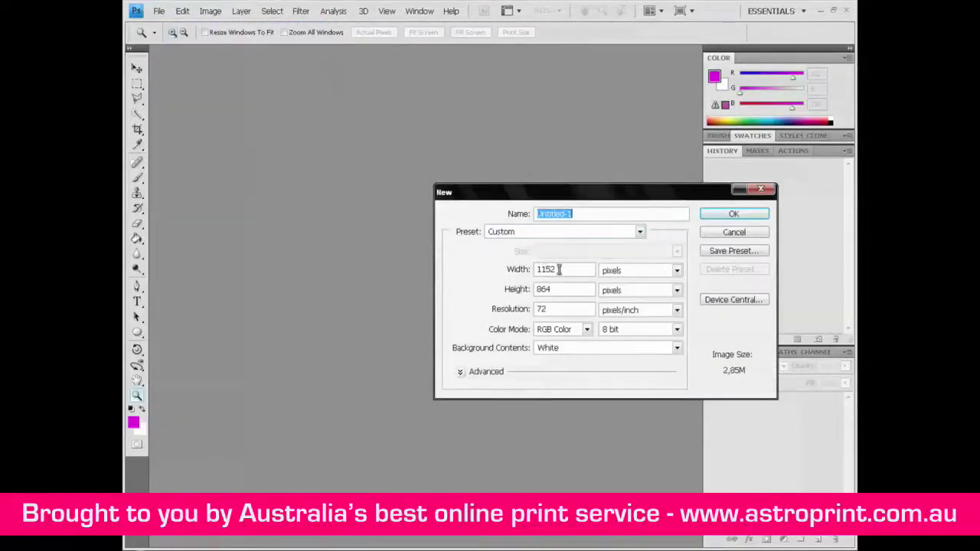
double_click(563, 269)
type("1000")
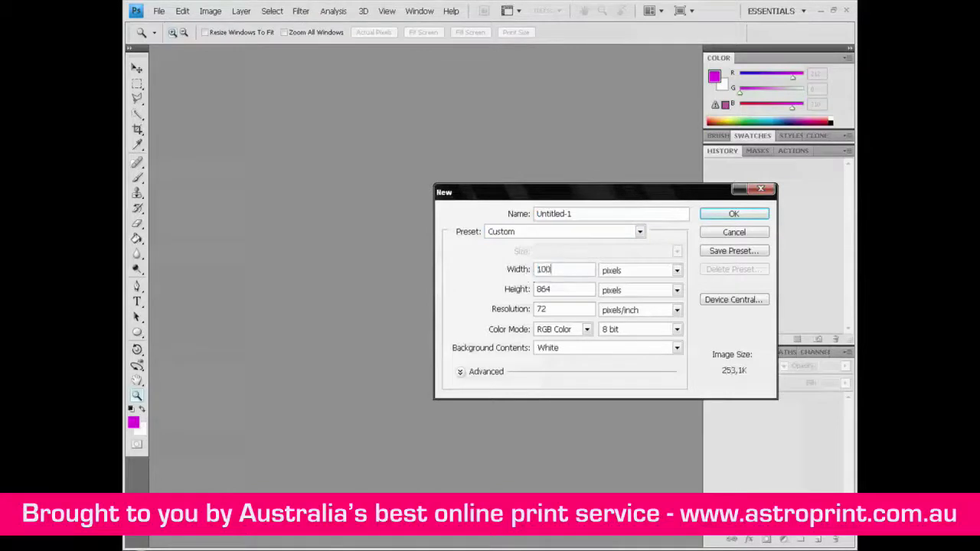
double_click(560, 289)
type("2000")
left_click(726, 218)
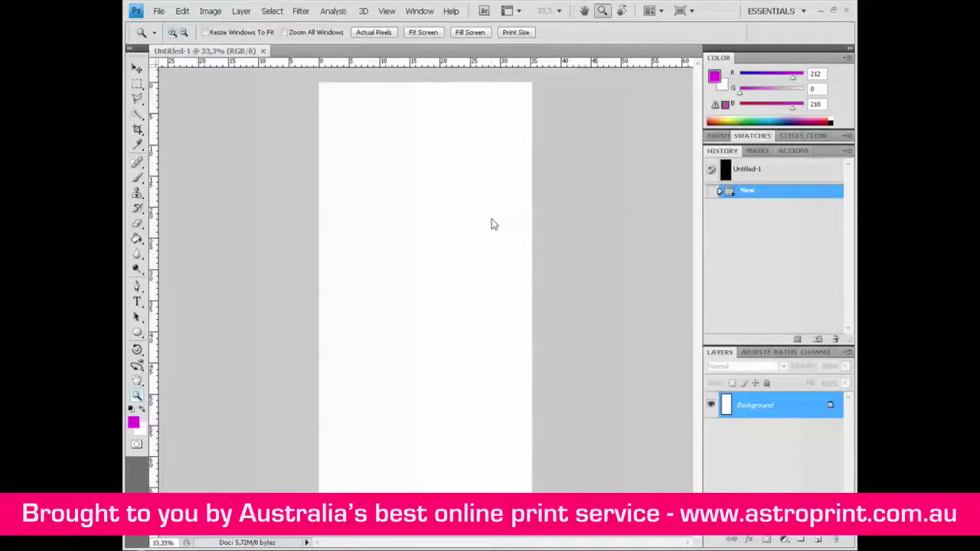
Cover the canvas with 400% monochromatic Gaussian noise using Add Noise.
left_click(302, 11)
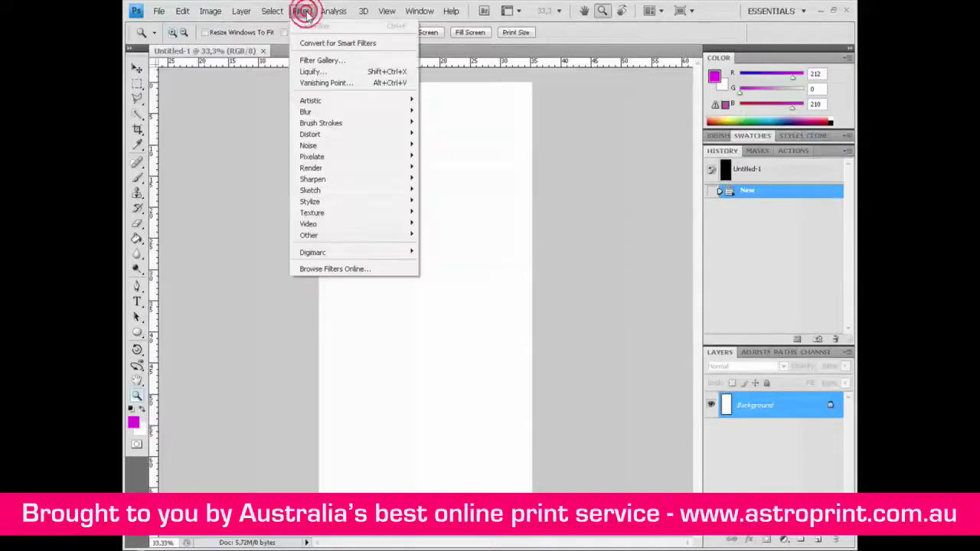
mouse_move(354, 146)
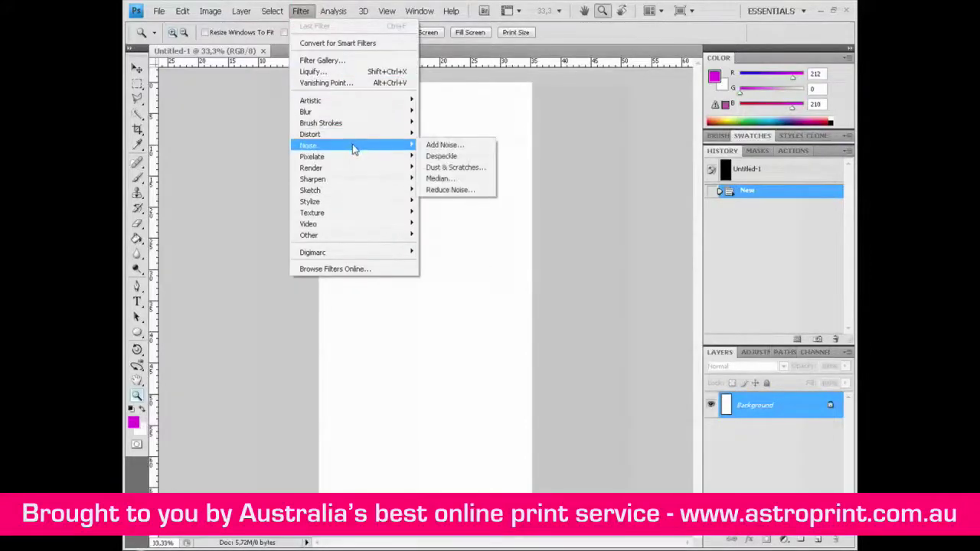
left_click(433, 146)
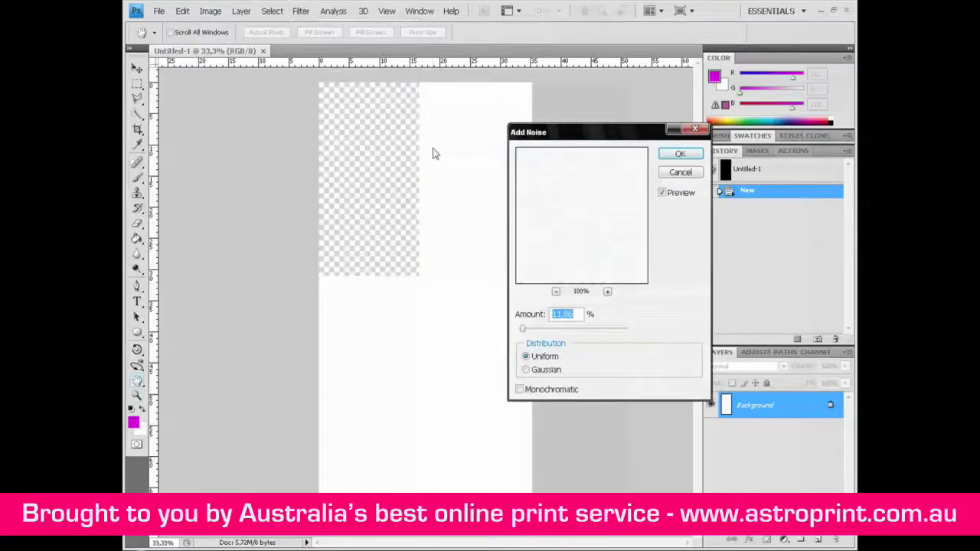
left_click_drag(523, 328, 620, 337)
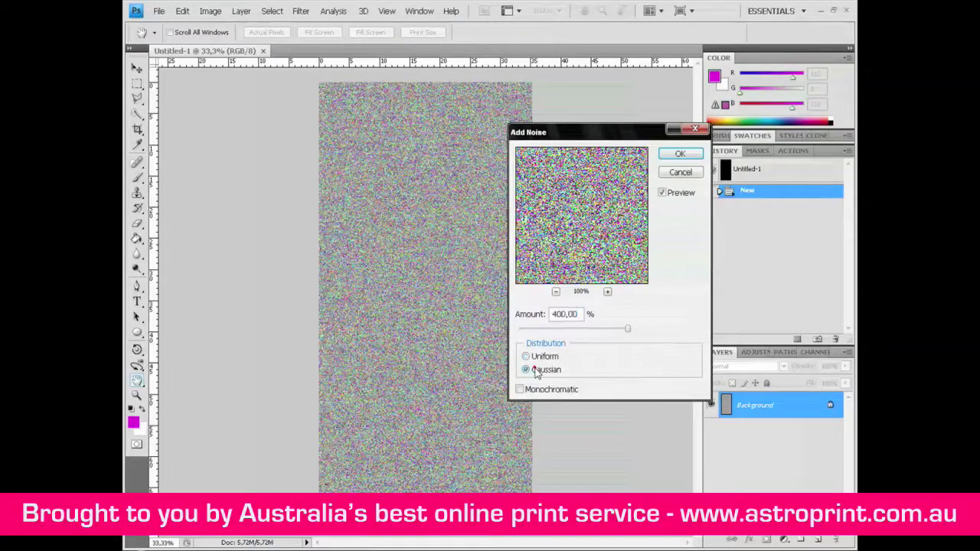
left_click(536, 370)
left_click(524, 393)
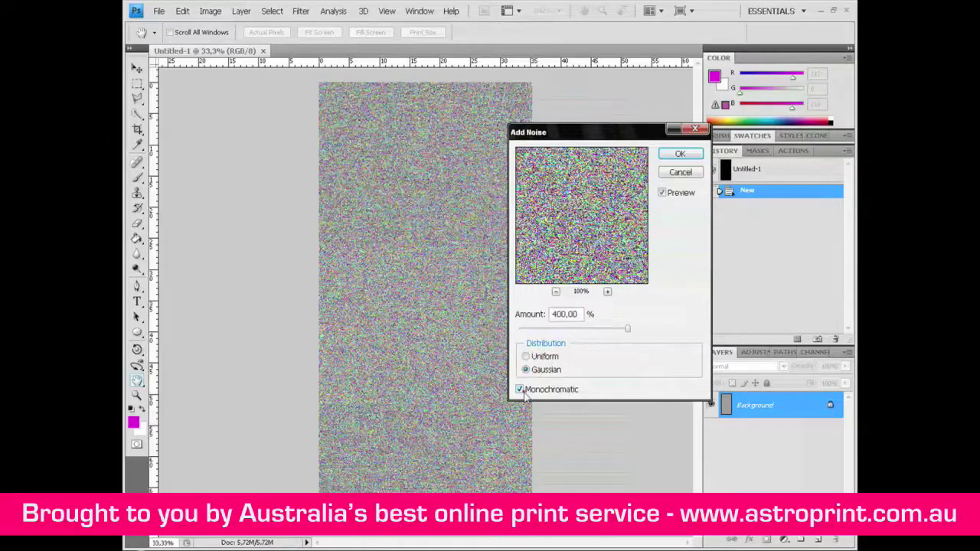
left_click(680, 156)
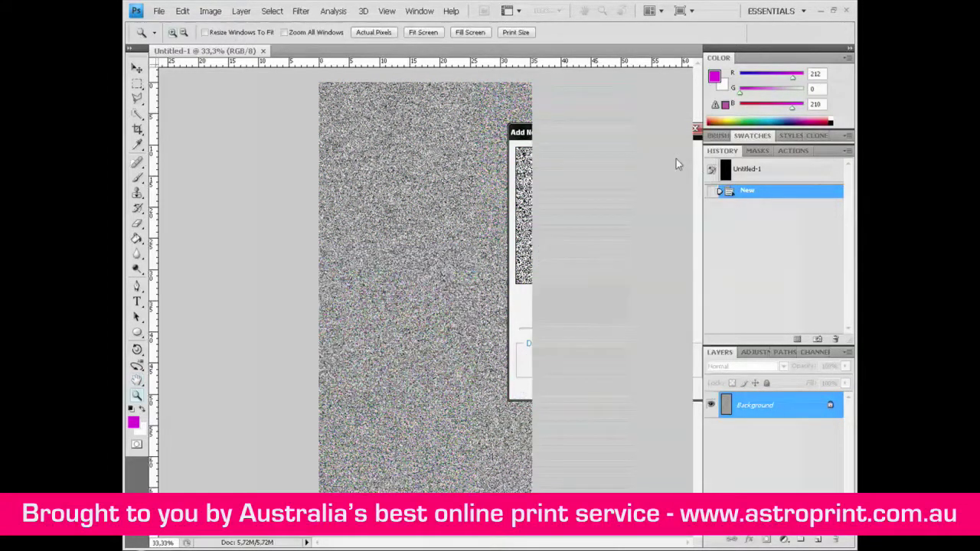
left_click(301, 12)
Apply a Gaussian Blur with a small radius of about 4 pixels to the noise.
mouse_move(331, 105)
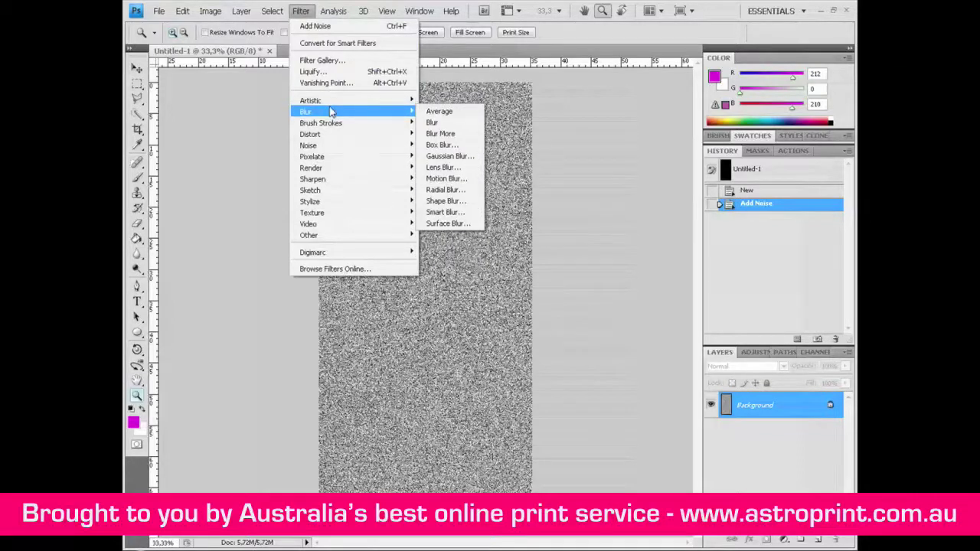
left_click(452, 157)
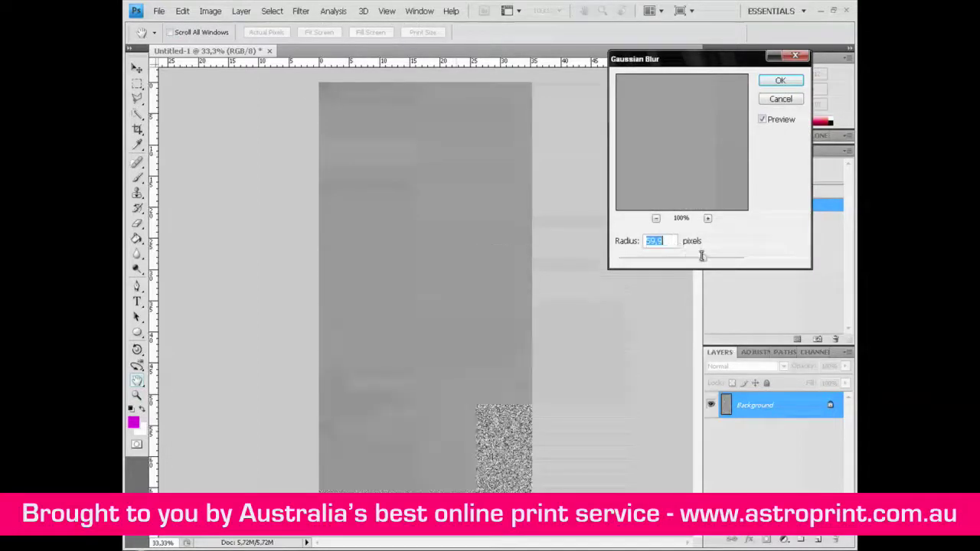
left_click_drag(703, 258, 632, 262)
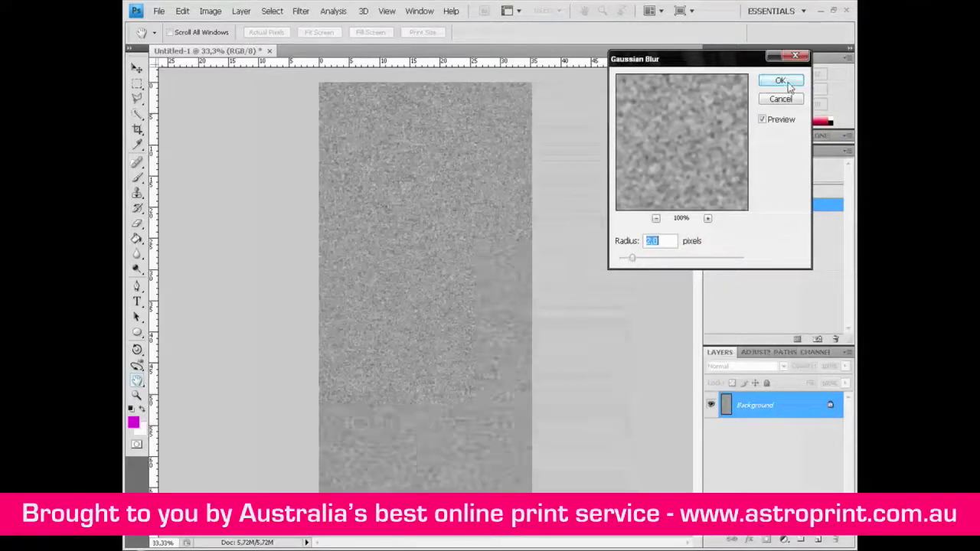
left_click(789, 86)
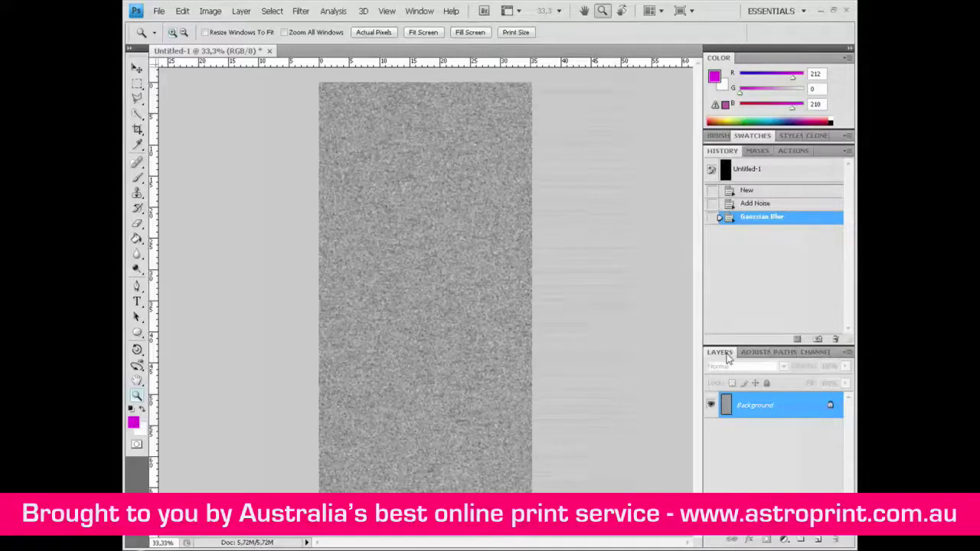
Select the Red channel and emboss it at 180°, height 1 pixel, amount 500%.
left_click(812, 352)
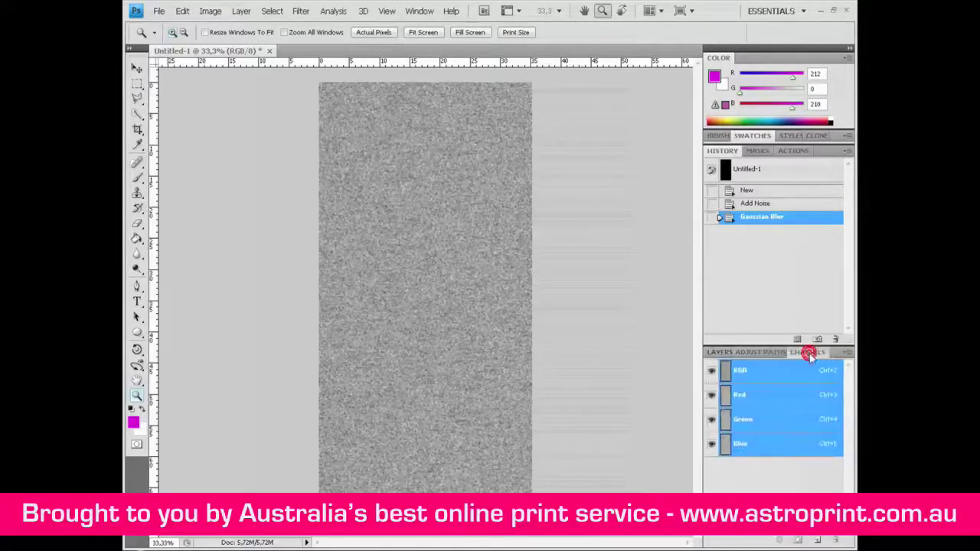
left_click(750, 393)
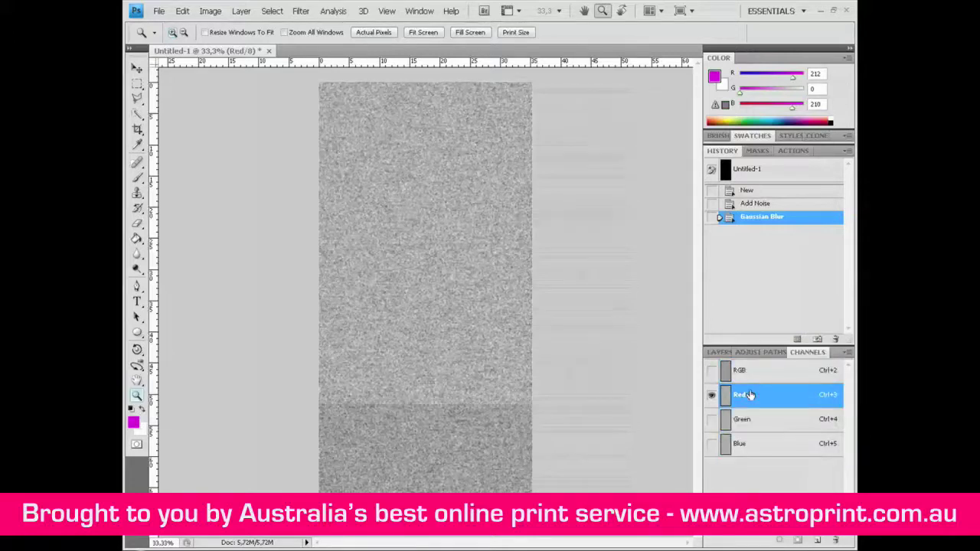
left_click(299, 11)
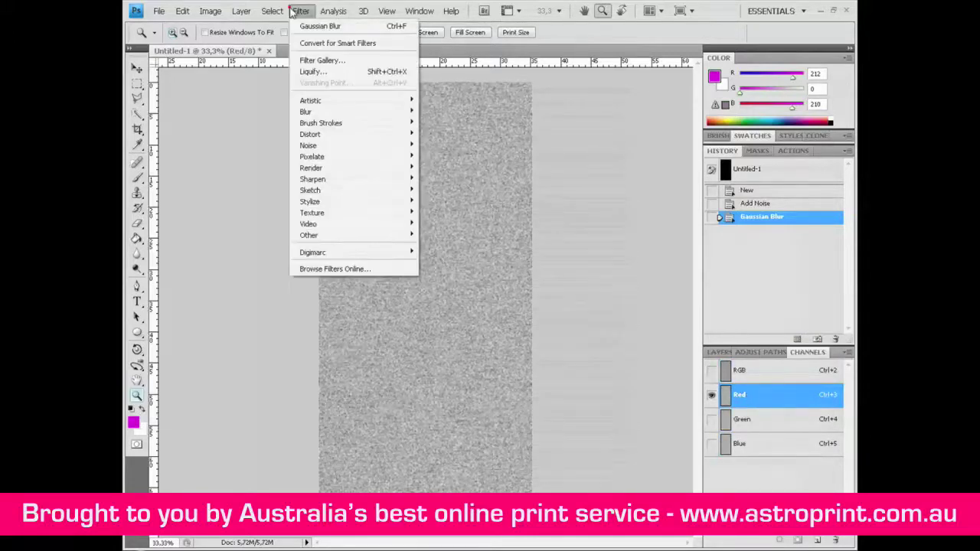
mouse_move(408, 201)
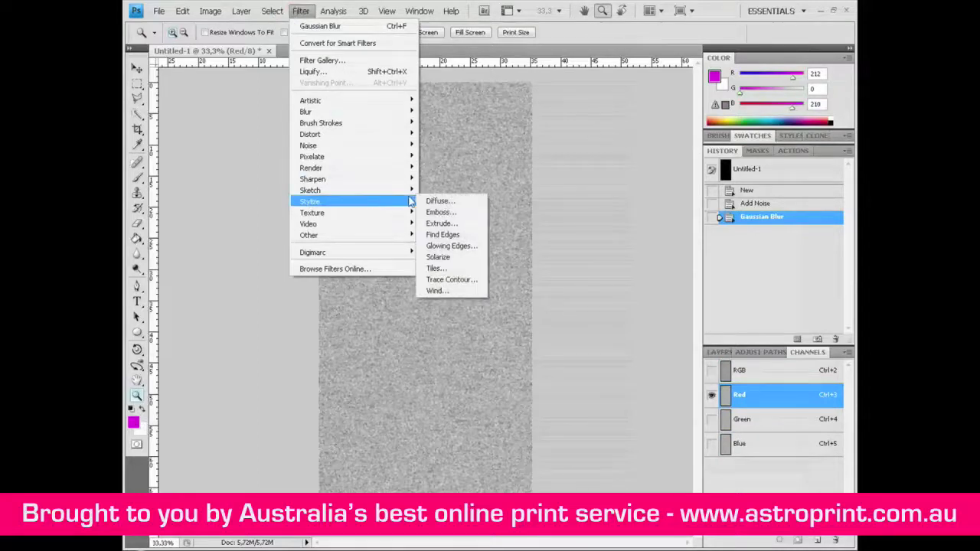
left_click(440, 212)
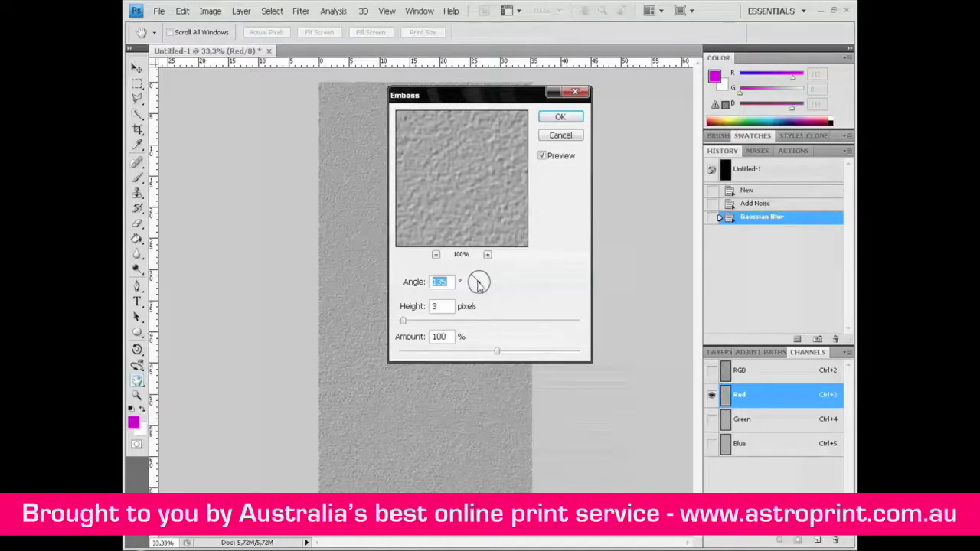
left_click_drag(477, 284, 473, 285)
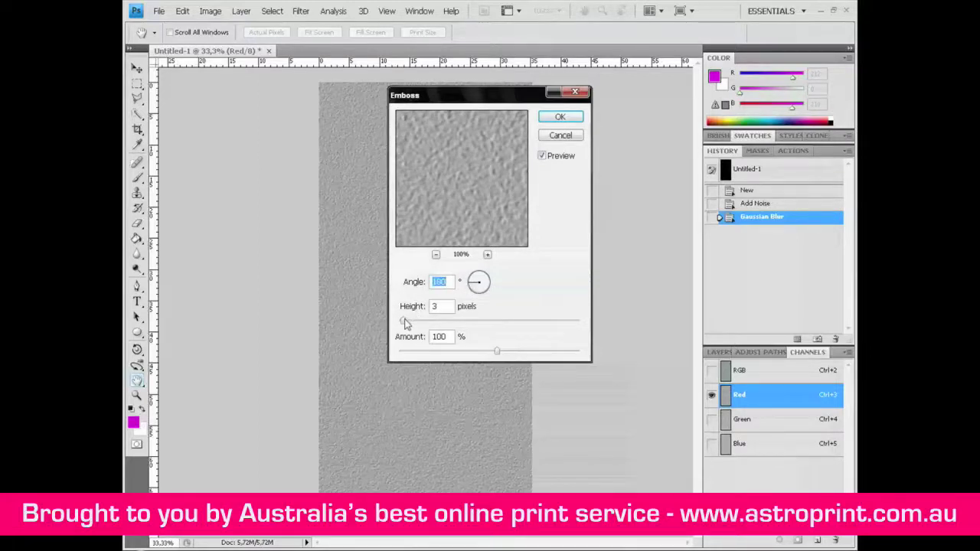
left_click(404, 323)
left_click_drag(400, 324, 396, 323)
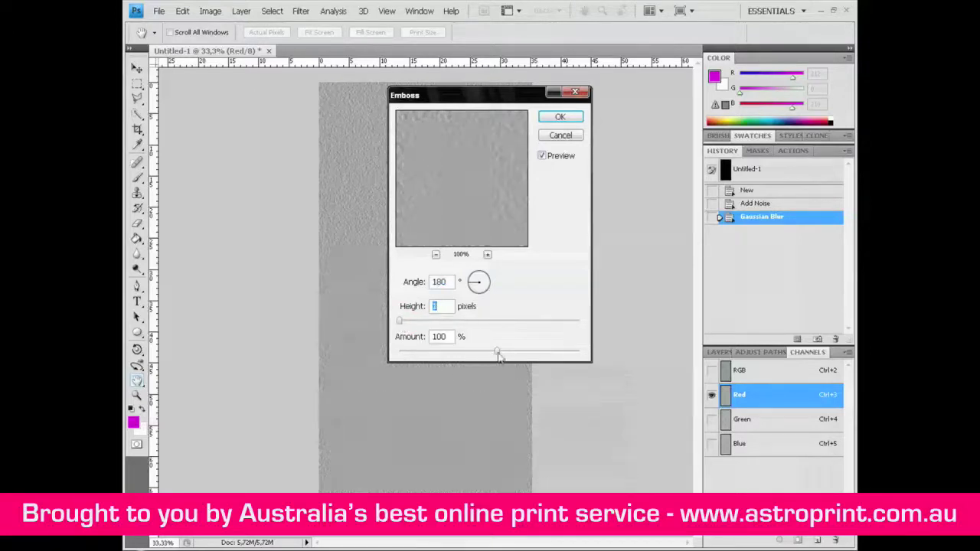
left_click_drag(498, 354, 584, 355)
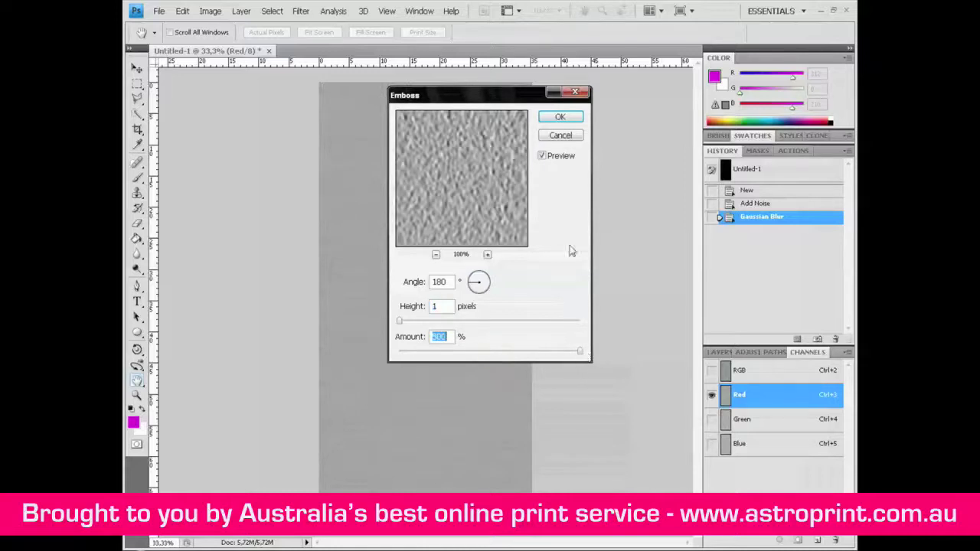
left_click(552, 119)
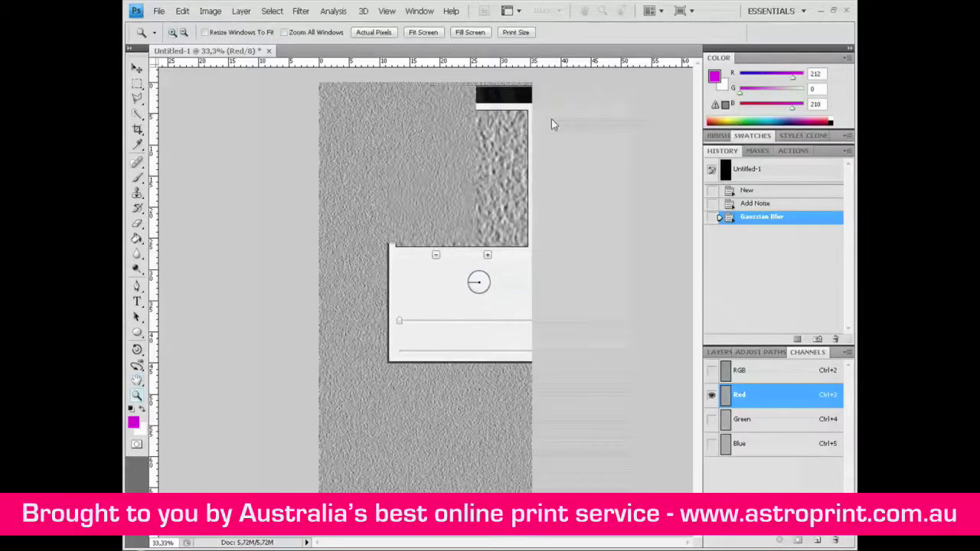
Emboss the Green channel at a 90° angle, then reapply the emboss with Ctrl+F.
left_click(754, 422)
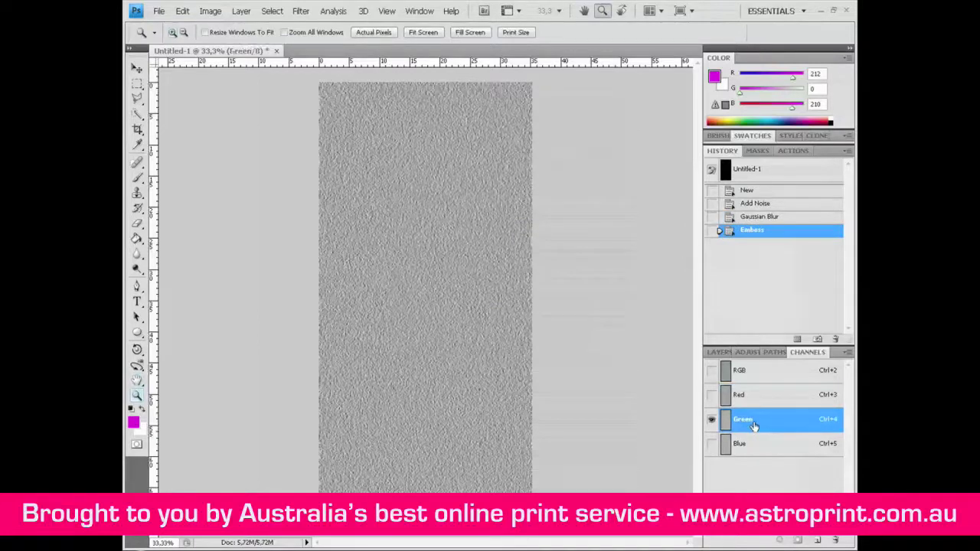
left_click(301, 10)
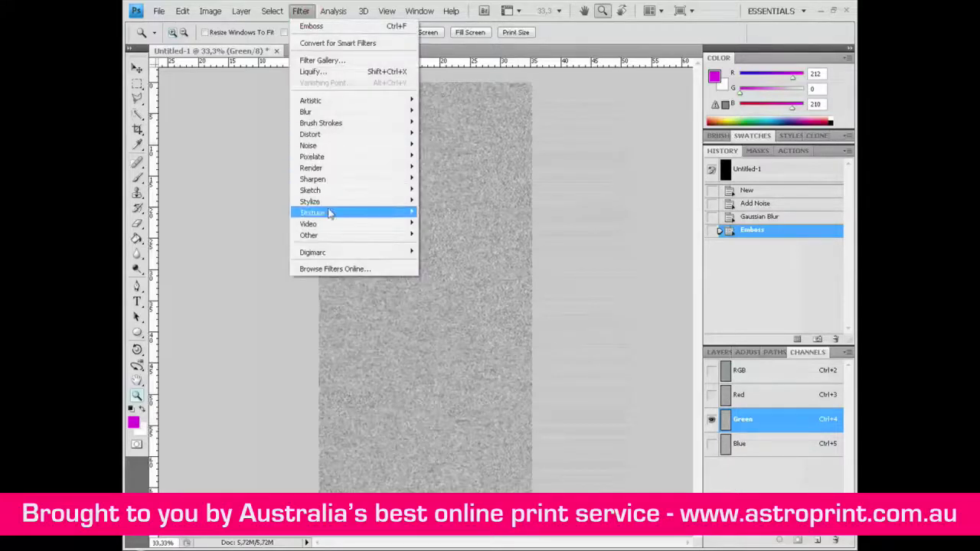
mouse_move(345, 204)
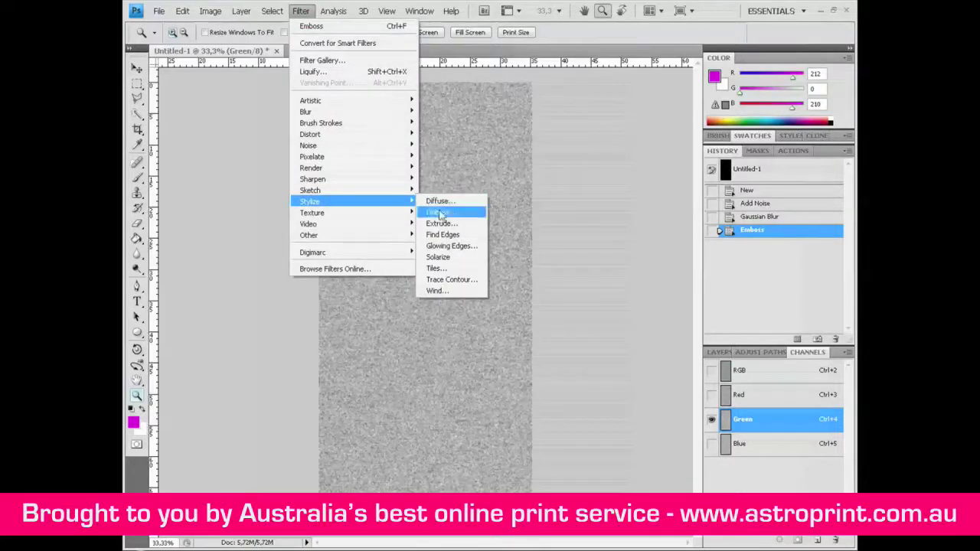
left_click(448, 212)
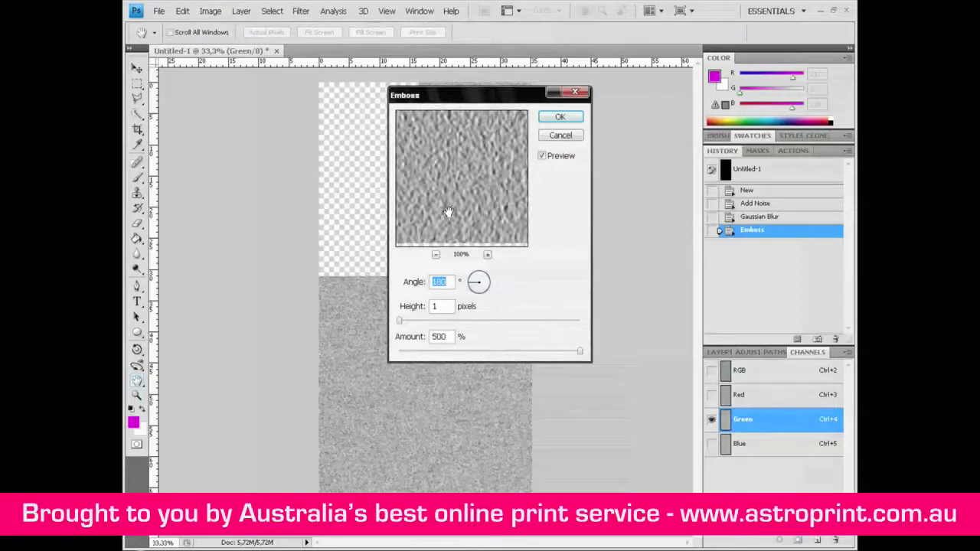
left_click(479, 281)
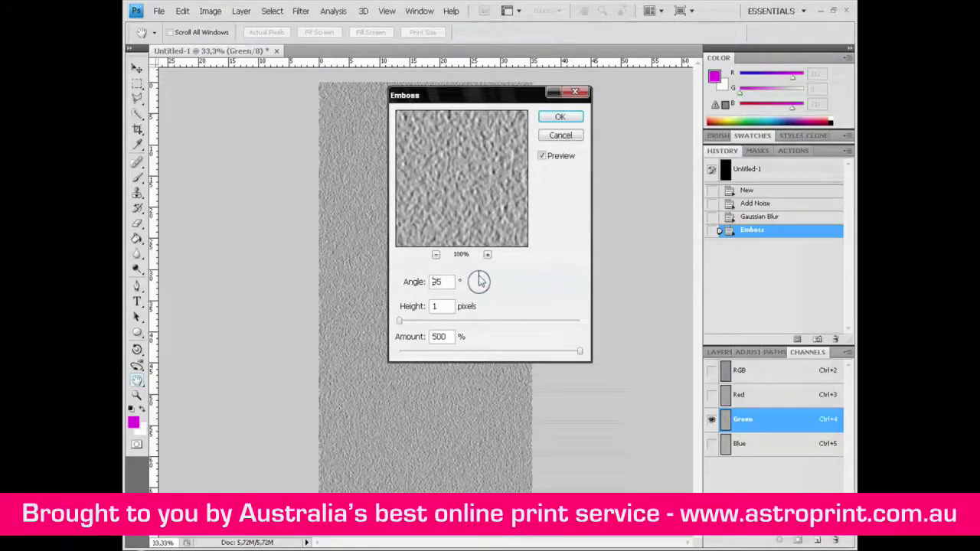
left_click_drag(480, 281, 478, 282)
left_click(478, 278)
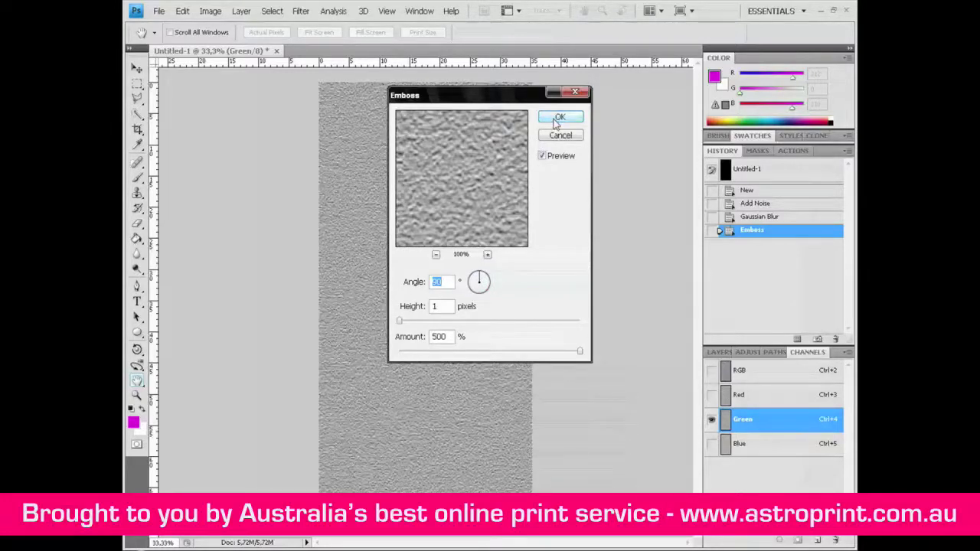
left_click(559, 117)
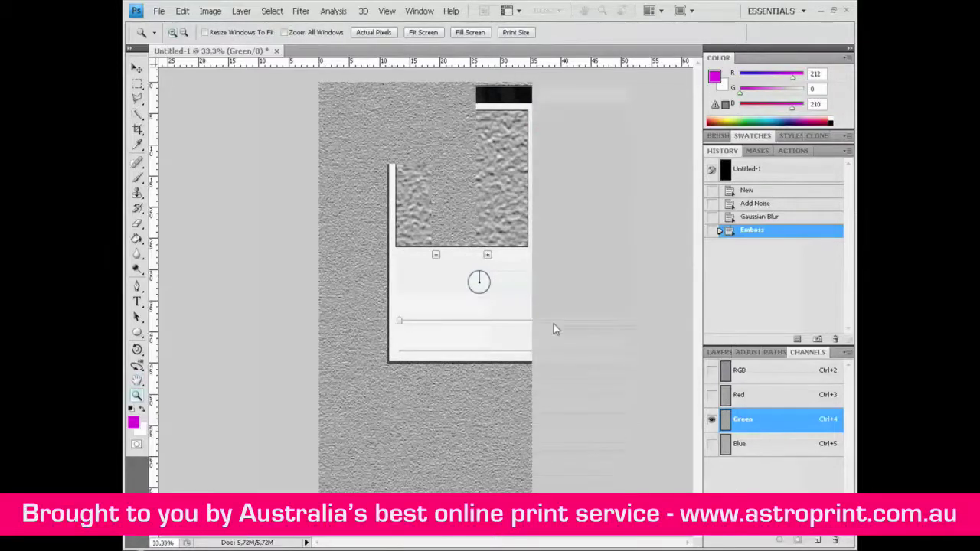
key("ctrl+f")
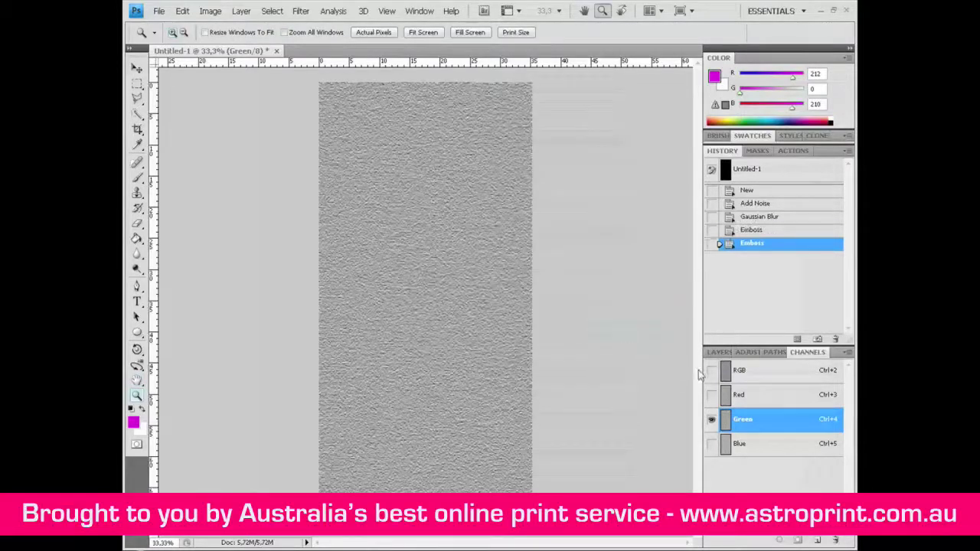
left_click(755, 372)
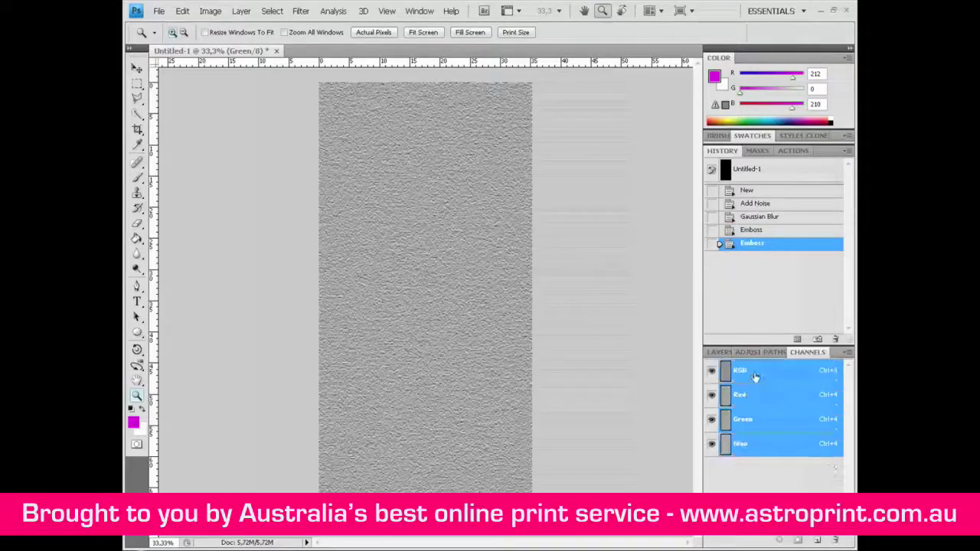
Convert the Background into Layer 0 at 100% opacity in Normal mode.
left_click(719, 353)
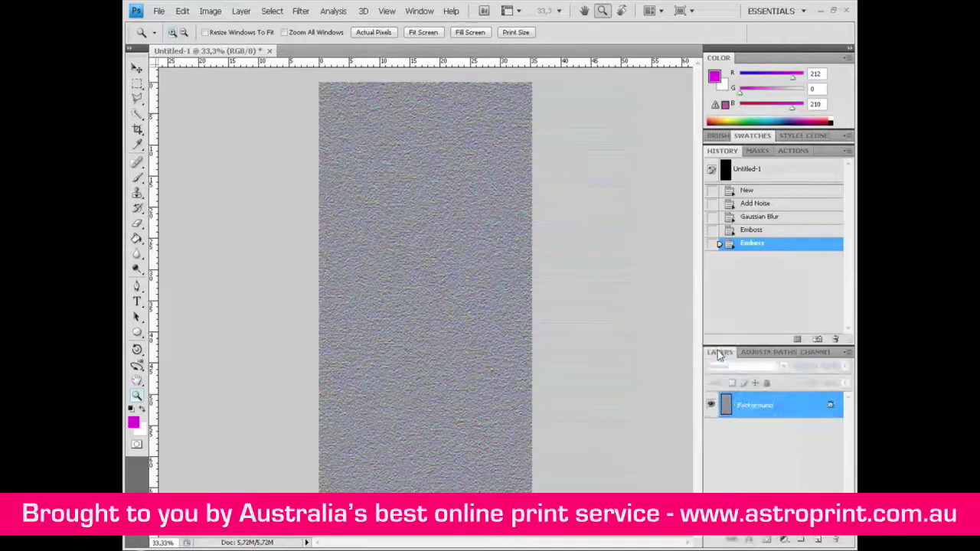
double_click(756, 408)
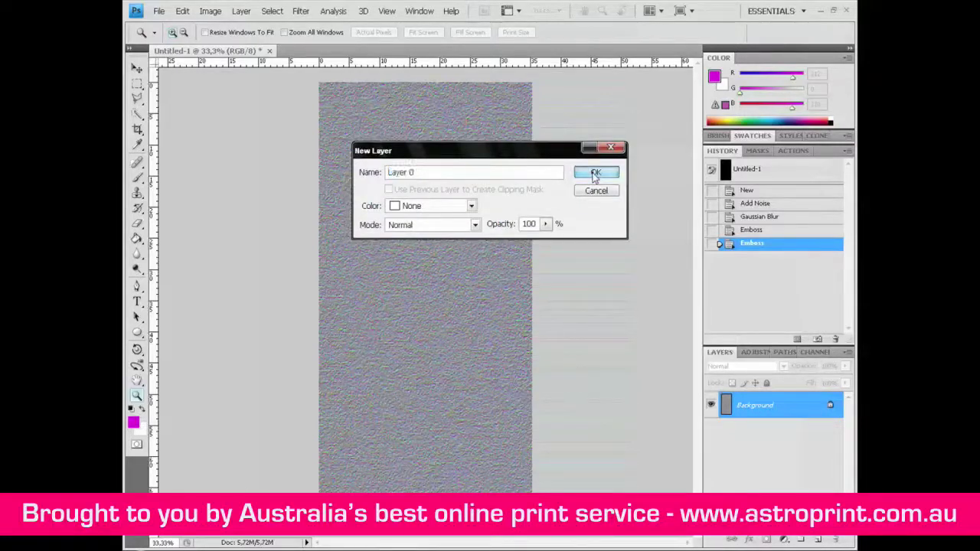
left_click(595, 173)
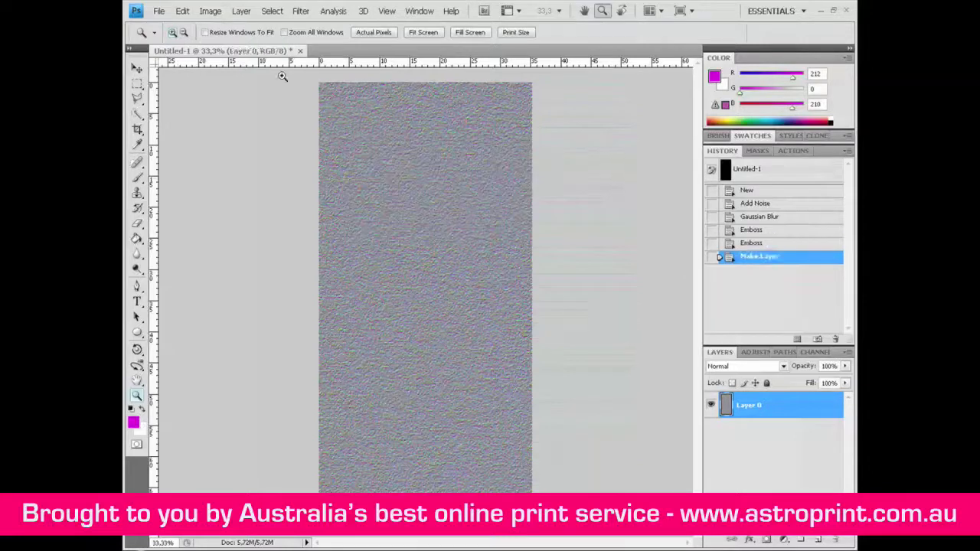
Widen Layer 0 to 600% with a perspective transform and commit it.
left_click(182, 12)
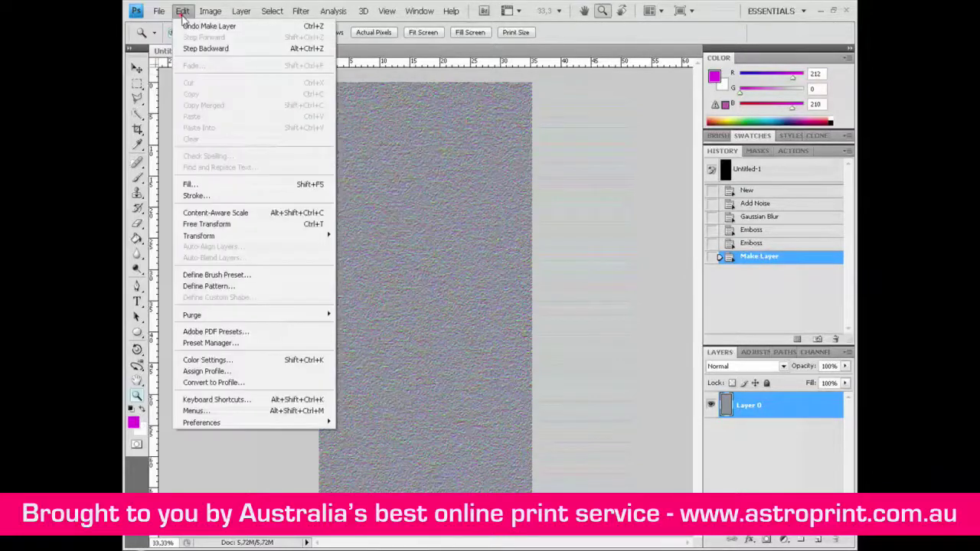
mouse_move(255, 237)
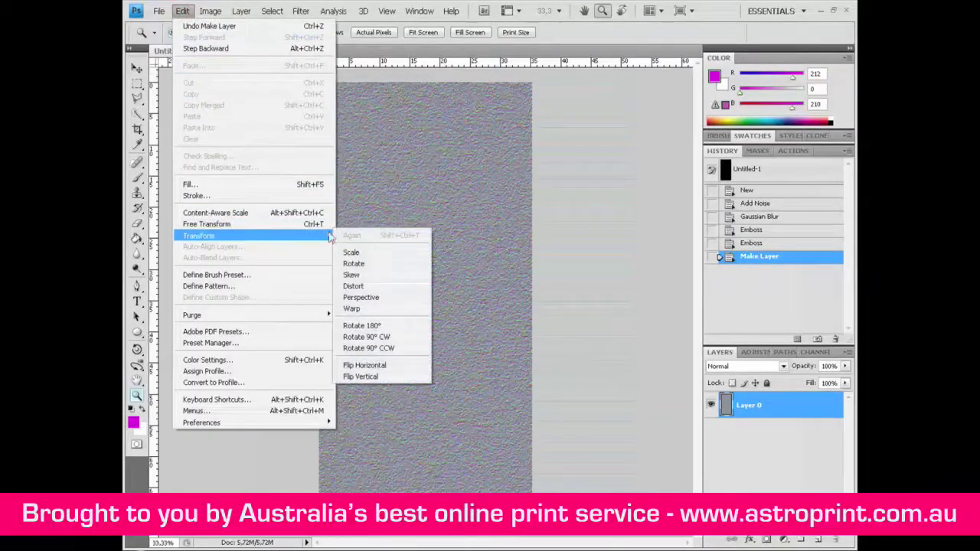
left_click(363, 298)
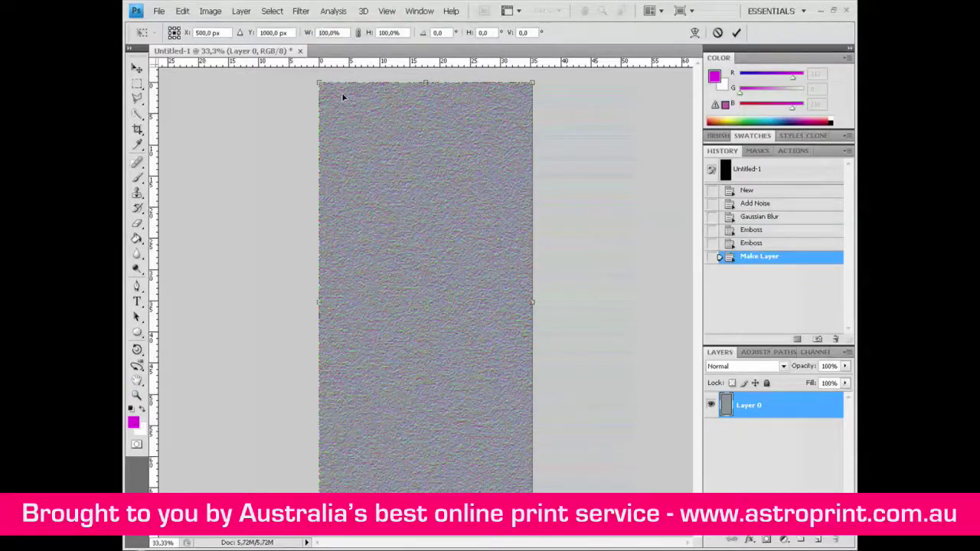
double_click(324, 32)
type("600")
key("Return")
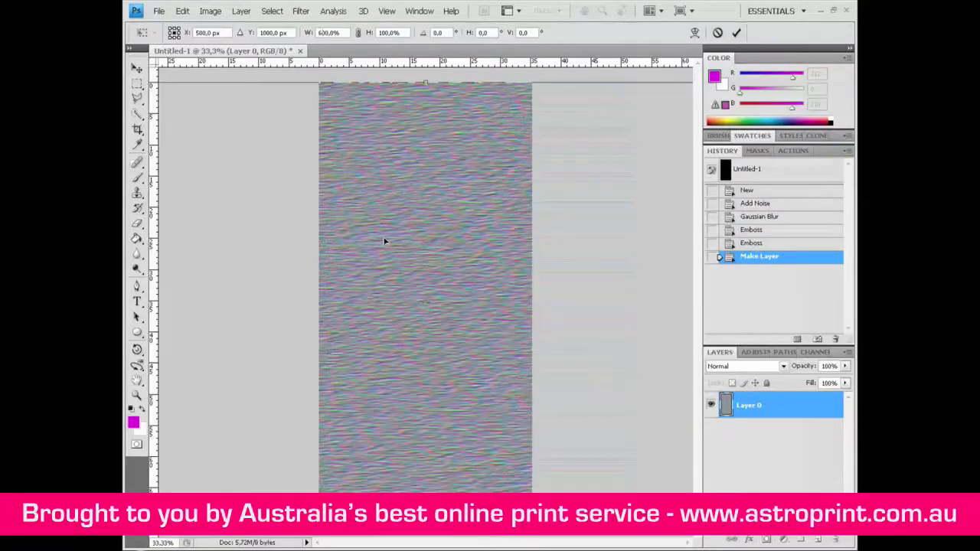
key("ctrl+space")
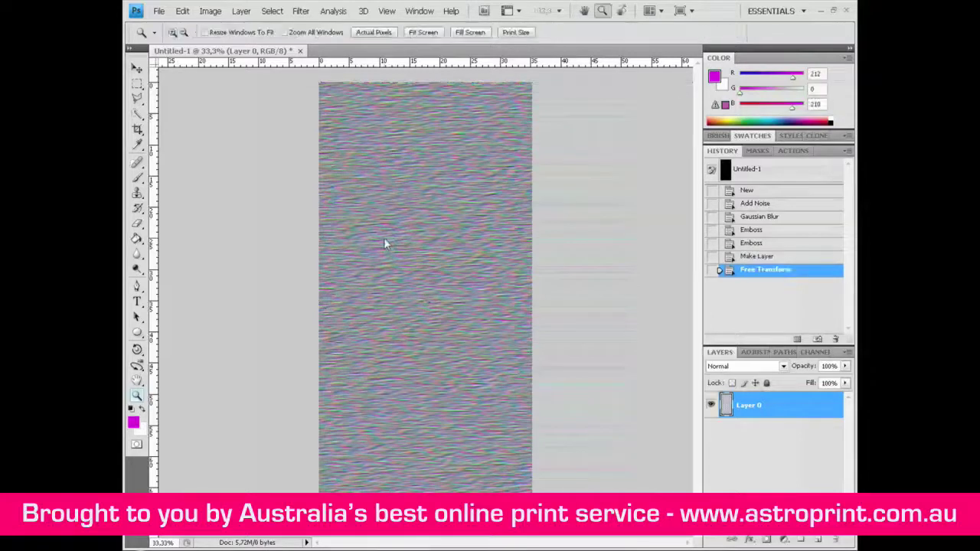
Resize the image to 1000 × 1000 pixels with Constrain Proportions turned off.
left_click(210, 11)
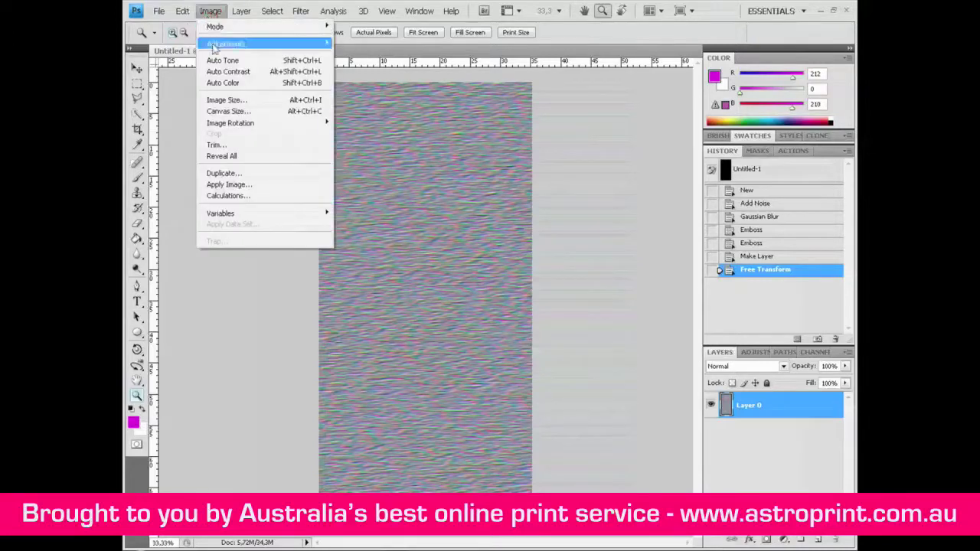
left_click(226, 105)
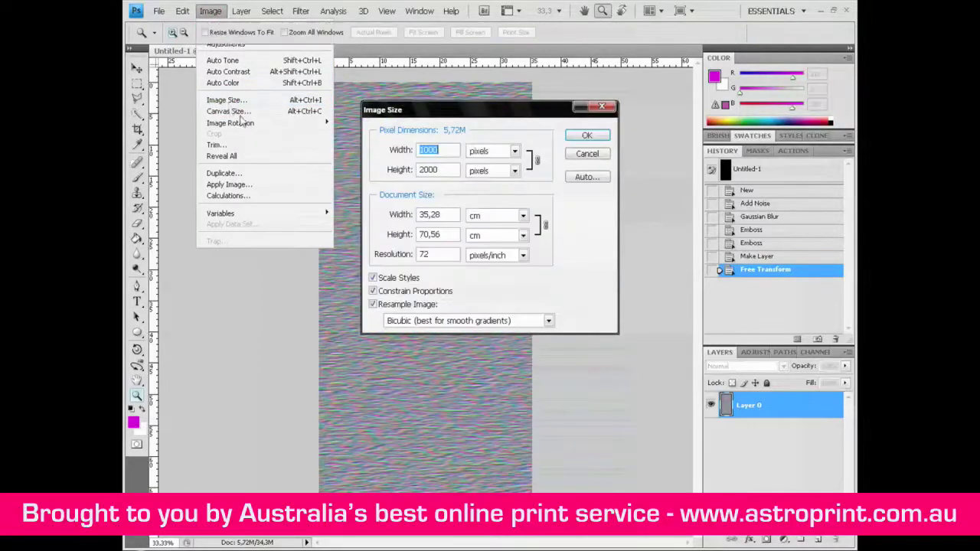
type("500")
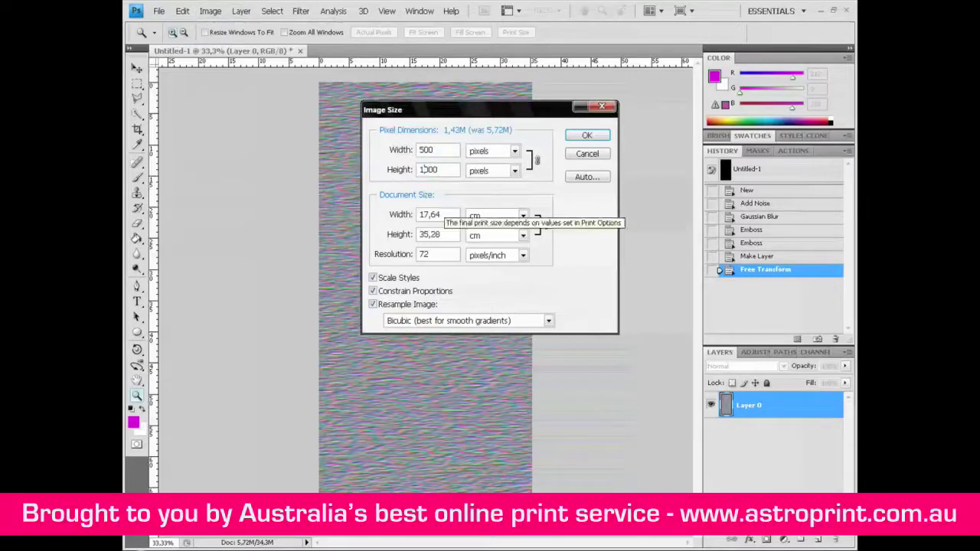
left_click(389, 296)
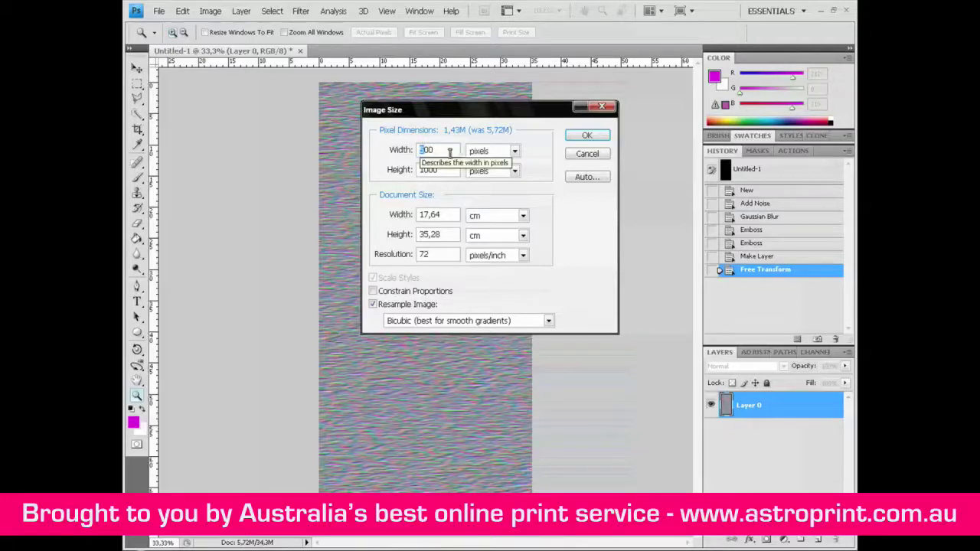
type("10")
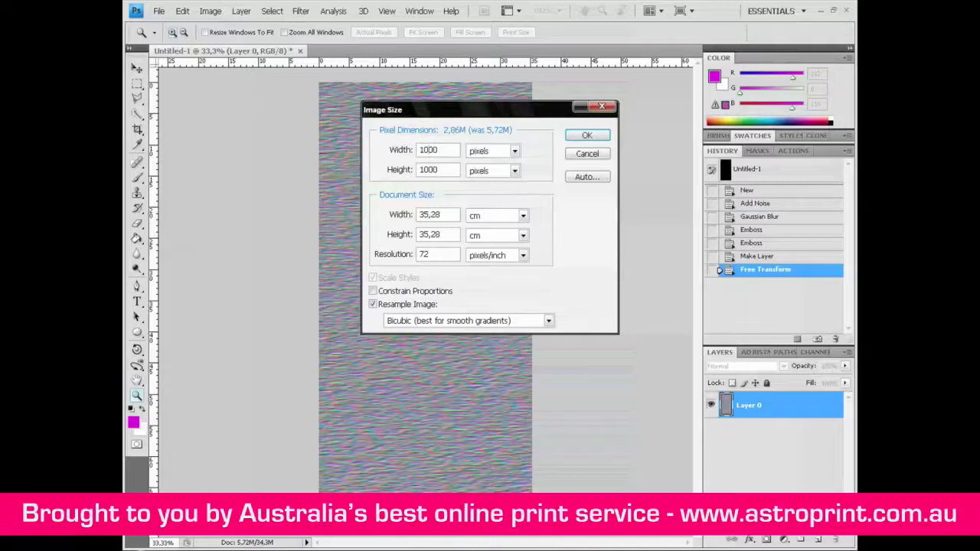
left_click(584, 139)
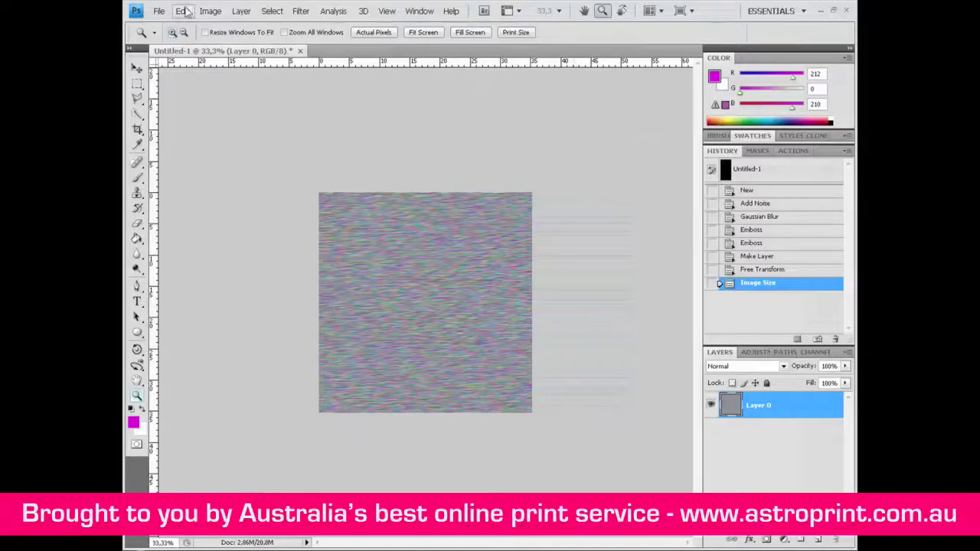
Set Maximize PSD and PSB File Compatibility to Always in File Handling preferences.
left_click(158, 10)
left_click(182, 11)
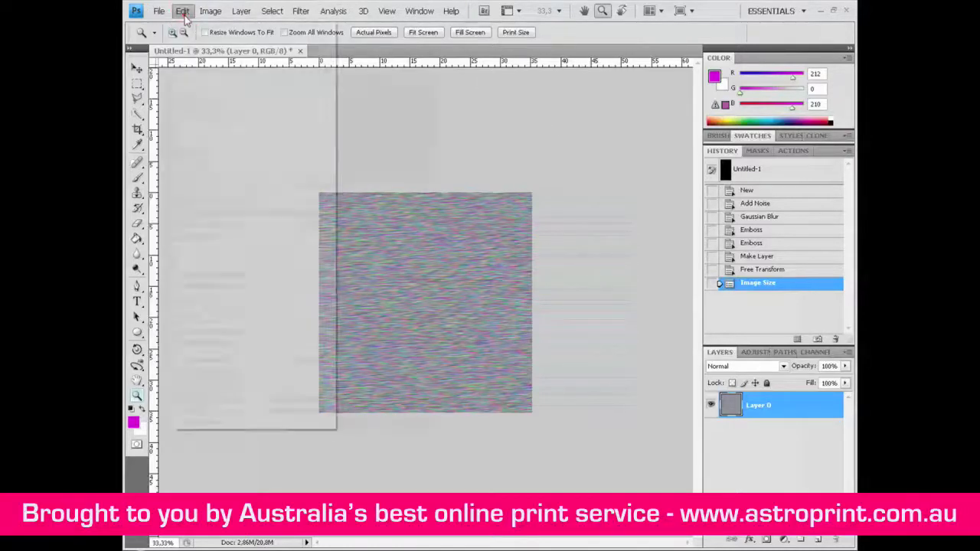
mouse_move(258, 428)
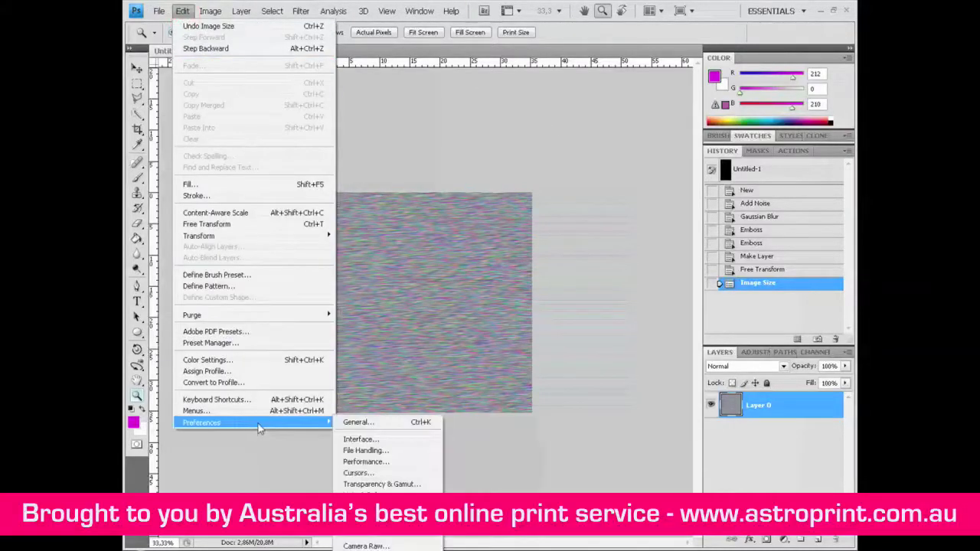
left_click(378, 448)
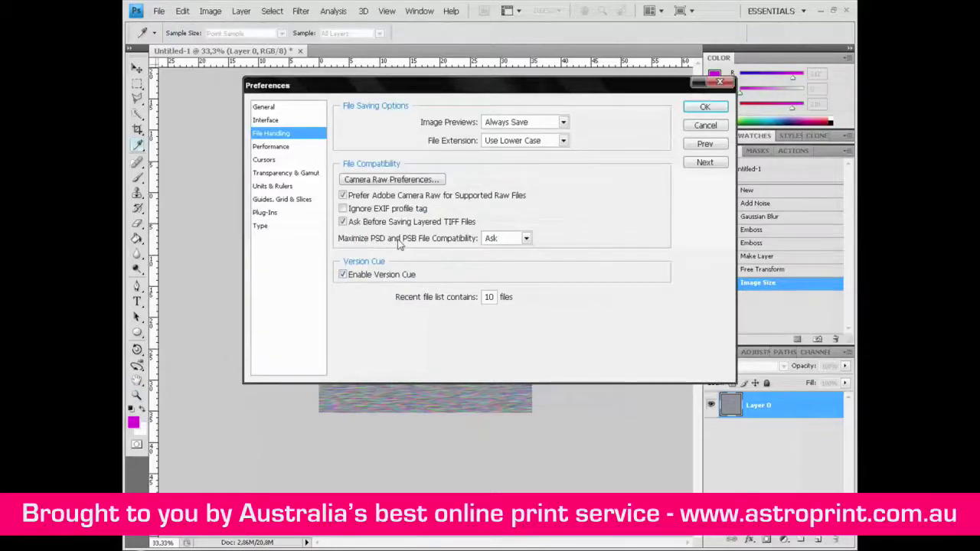
left_click(521, 240)
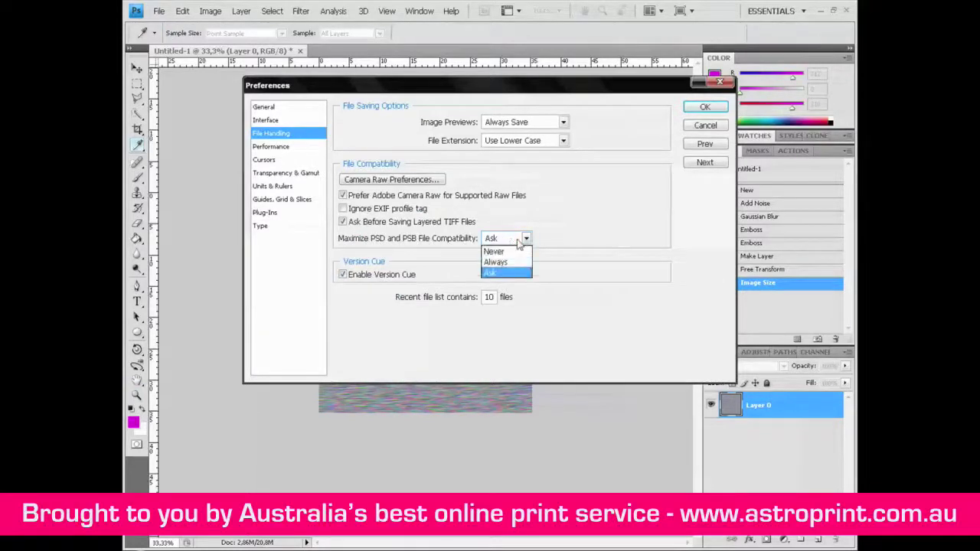
left_click(517, 262)
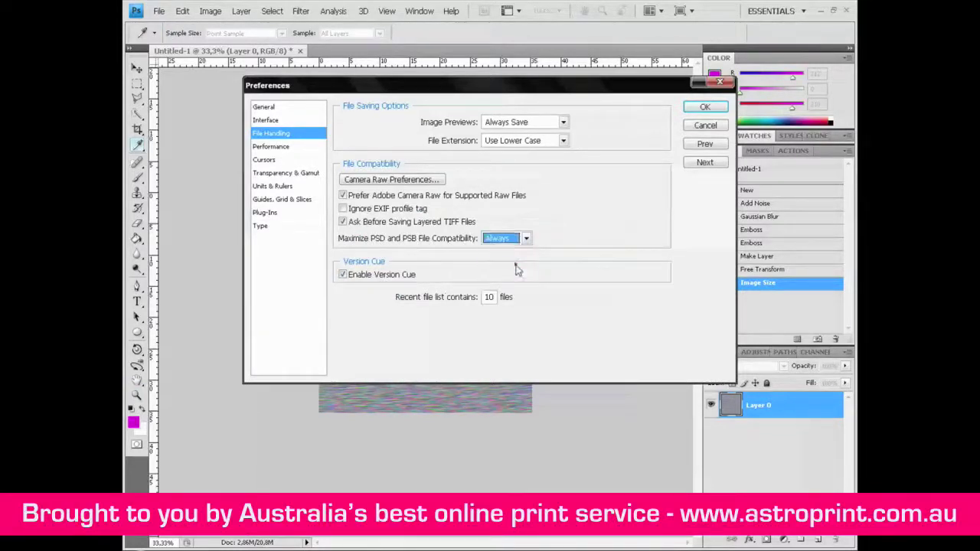
left_click(690, 110)
Save the texture as waterreflexion.psd on the Desktop and close the document.
key("z")
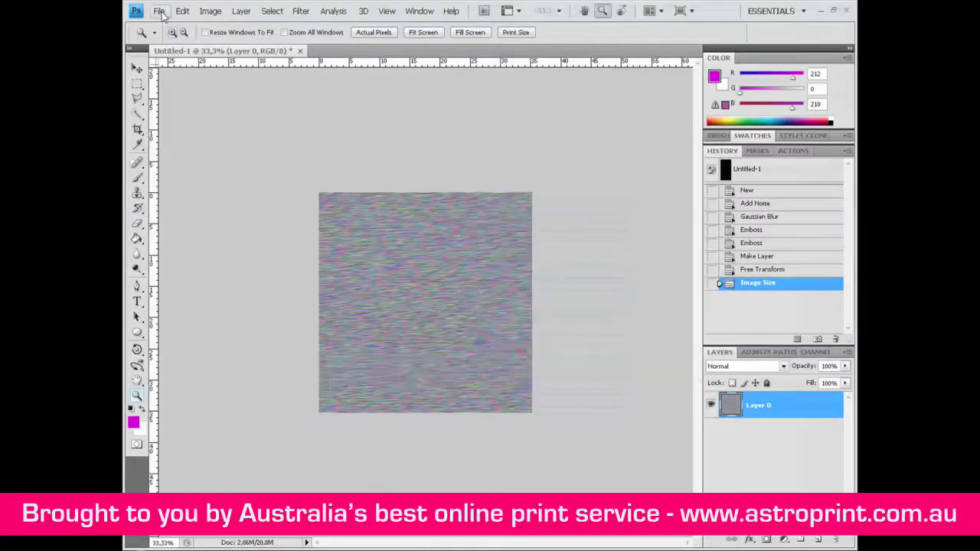
left_click(160, 11)
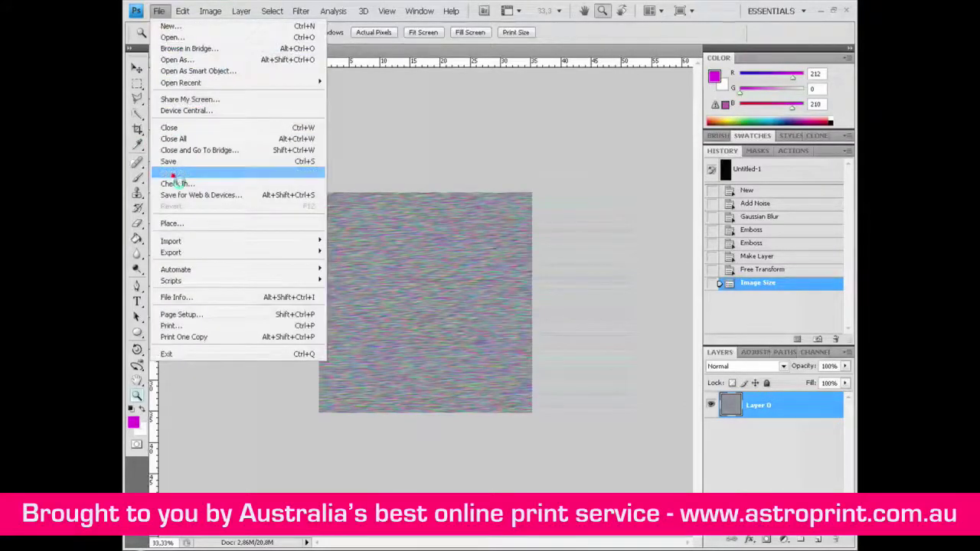
left_click(174, 174)
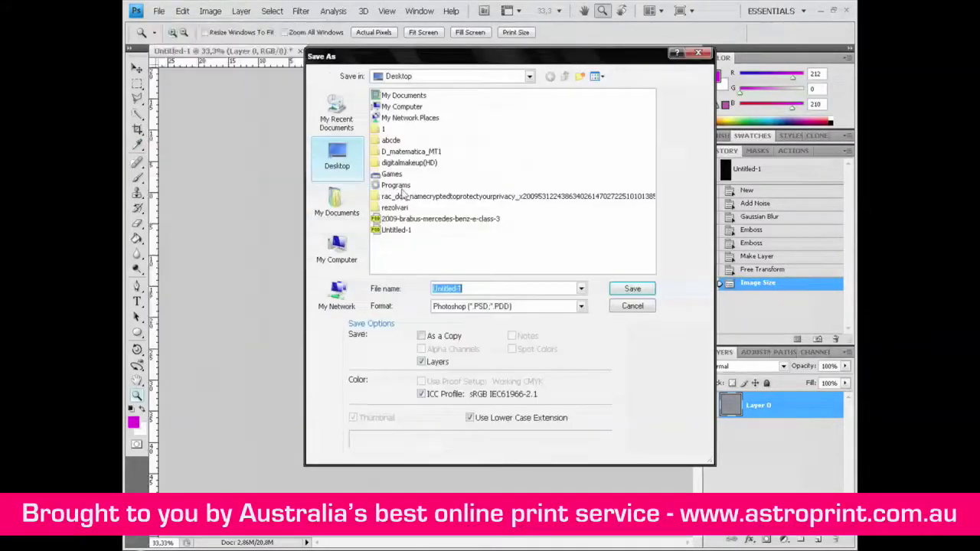
type("wal")
type("e")
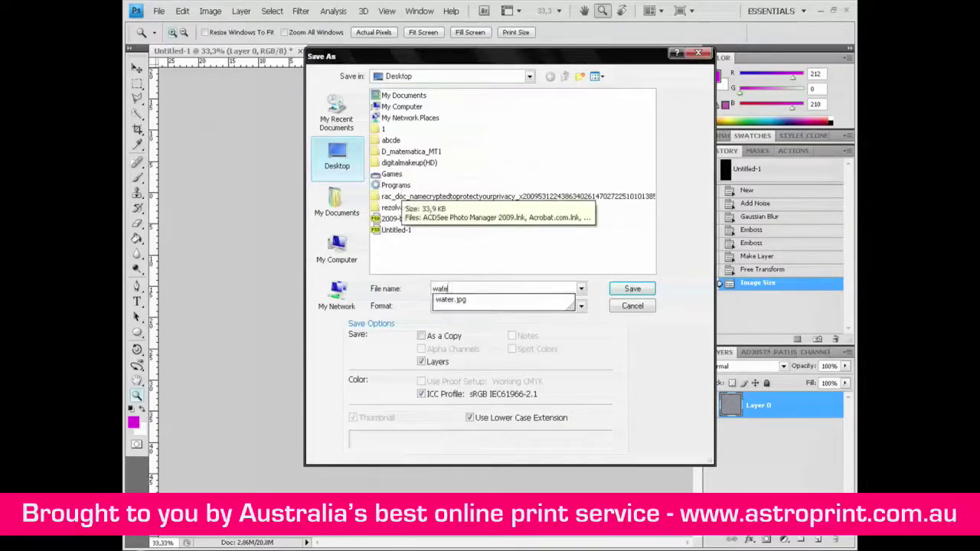
type("rm")
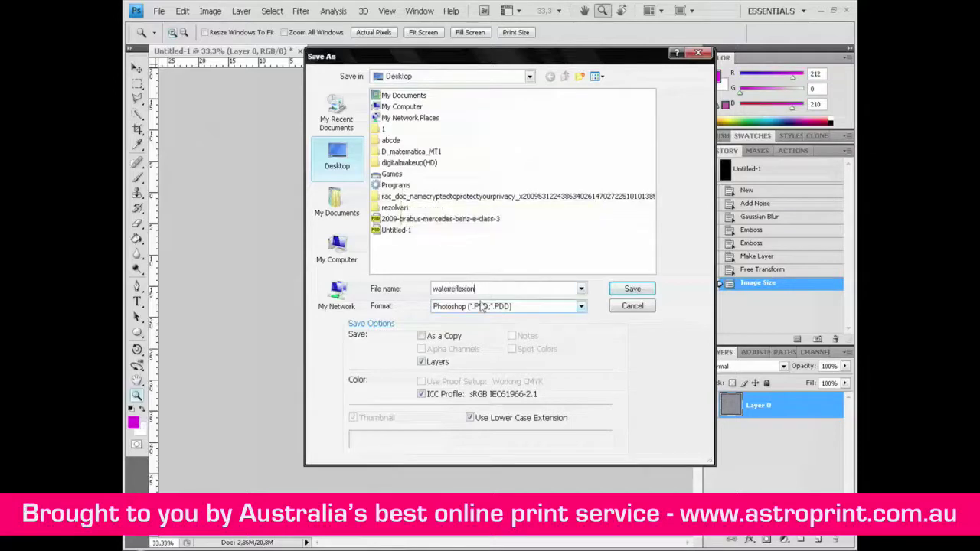
left_click(621, 291)
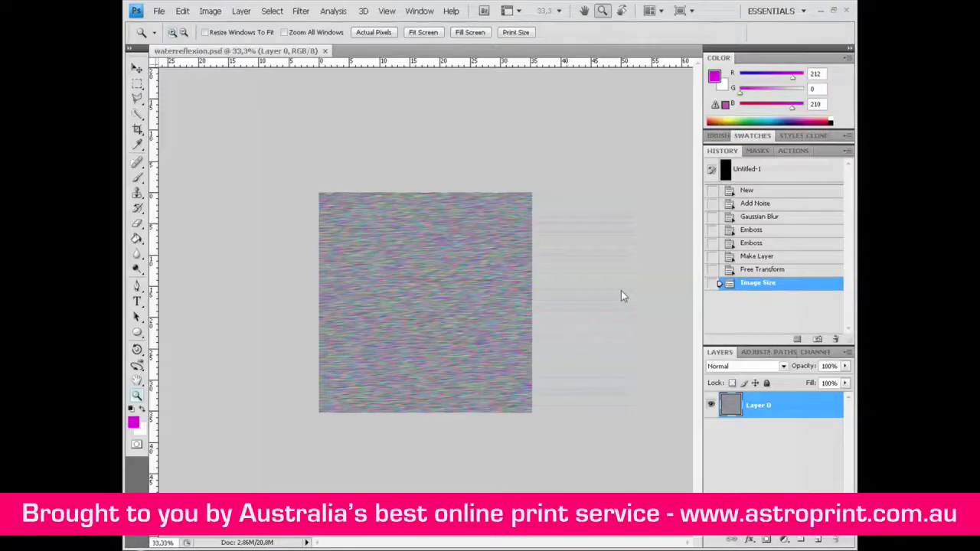
left_click(326, 51)
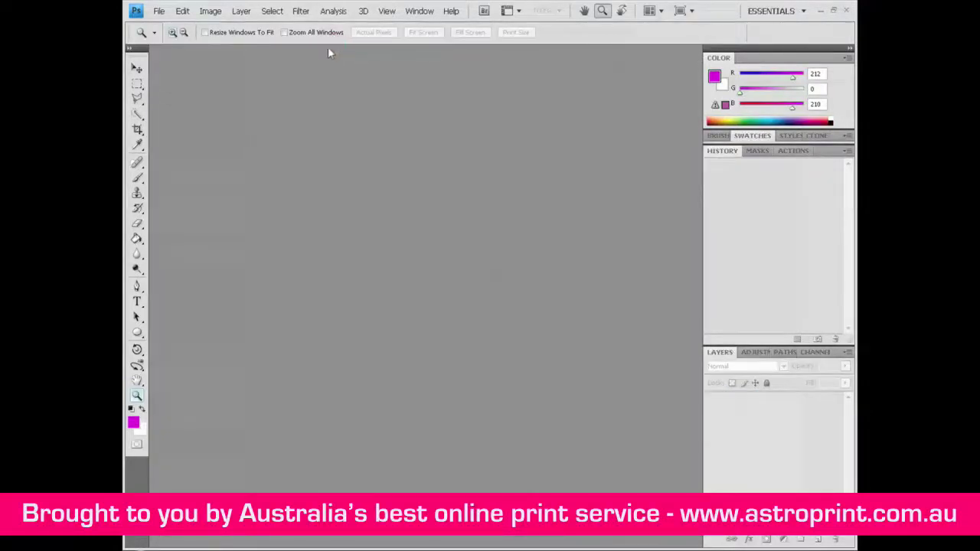
Open the car photo 2009-brabus-mercedes-benz-e-class-3.jpg.
left_click(158, 11)
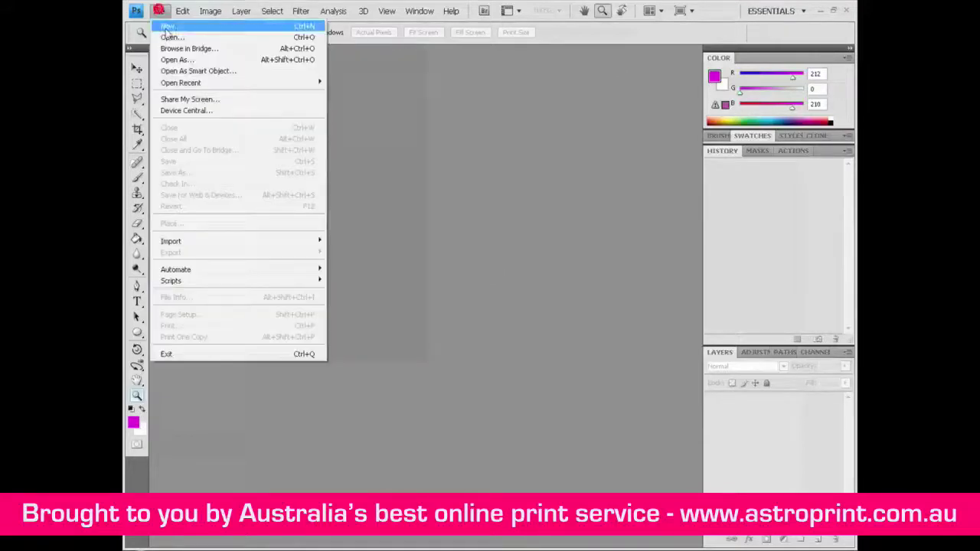
left_click(168, 37)
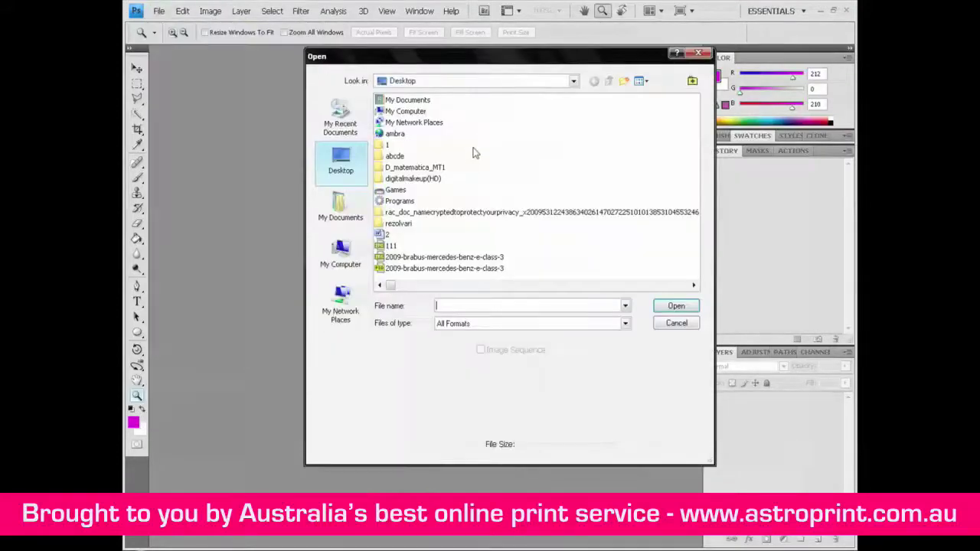
left_click(458, 257)
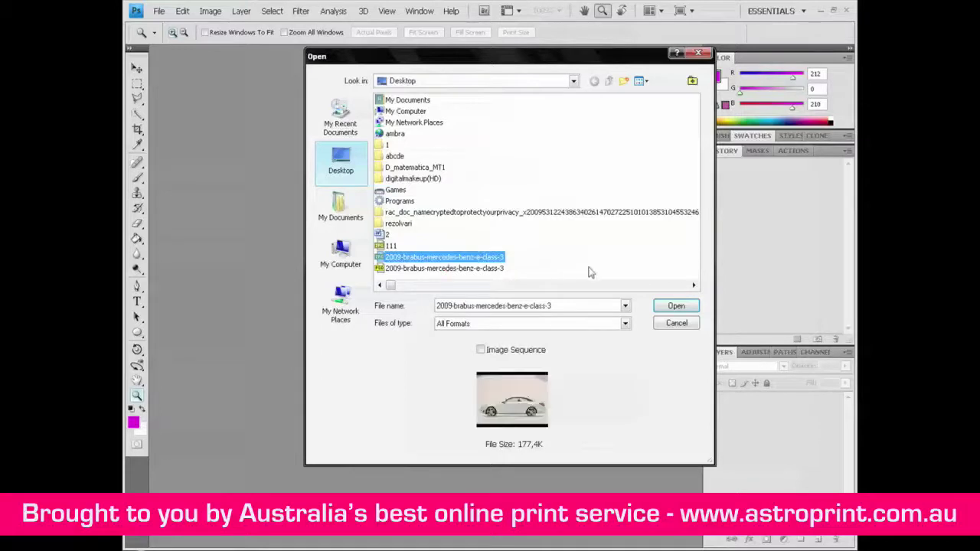
left_click(675, 306)
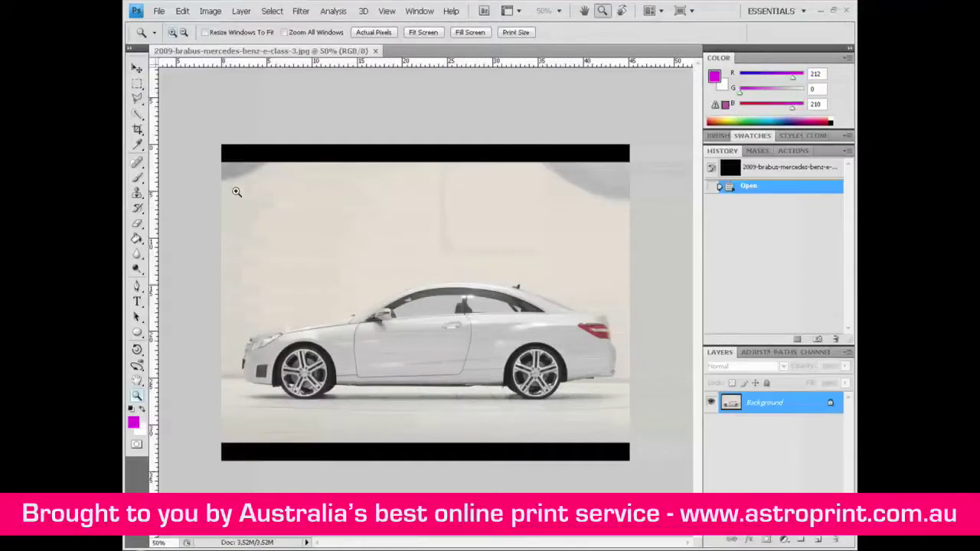
Marquee-select the image above the bottom black bar and copy it to a new layer via Layer via Copy.
left_click(137, 85)
left_click_drag(207, 131, 637, 408)
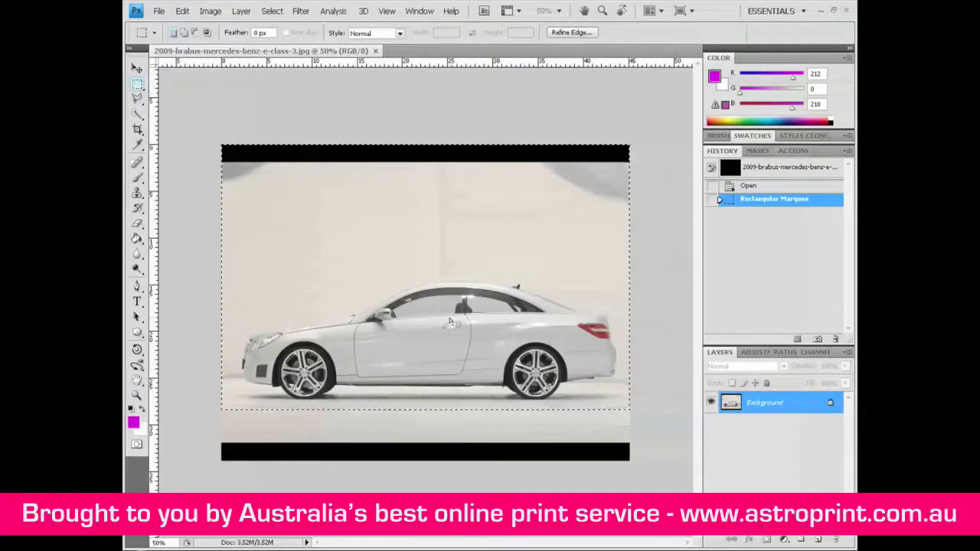
right_click(424, 286)
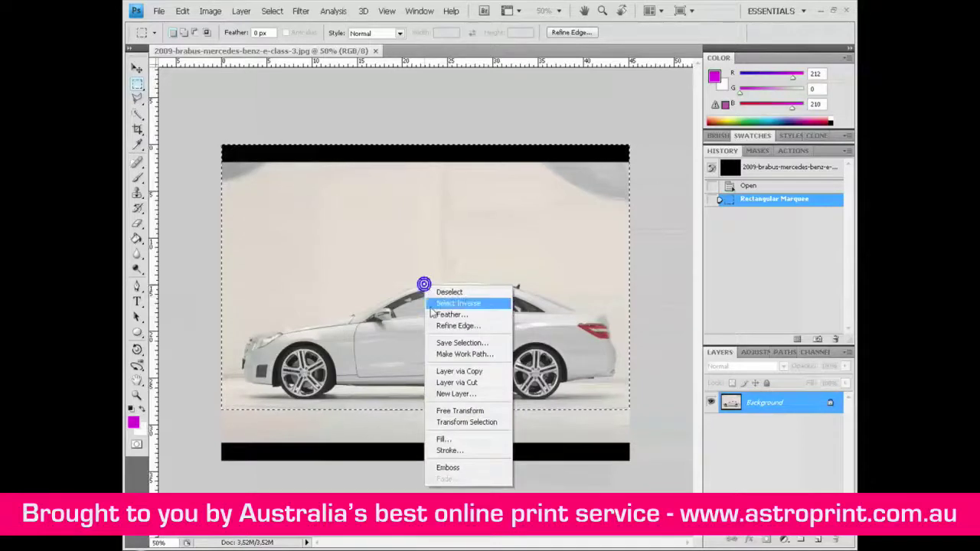
left_click(445, 372)
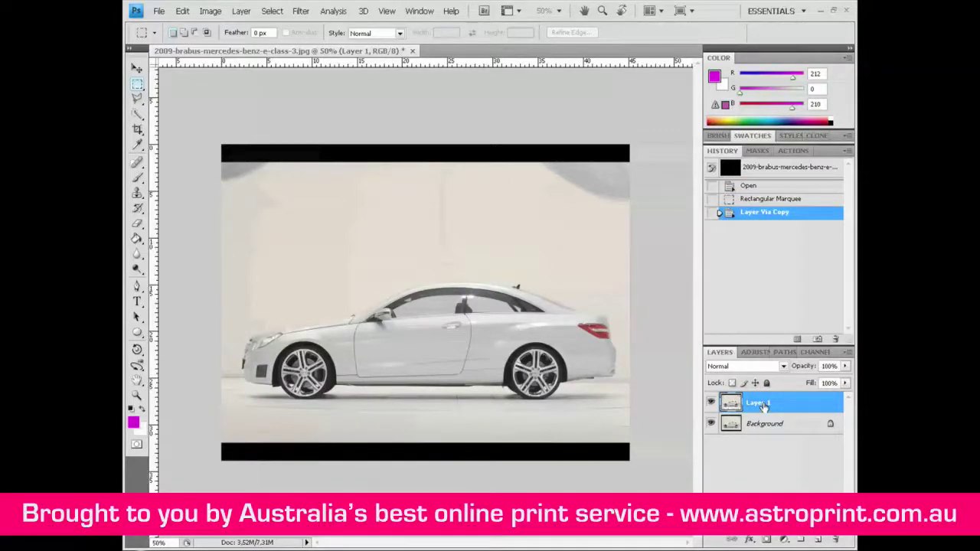
Flip Layer 1 upside down with a -100% height scale and drag it below the car.
left_click(182, 11)
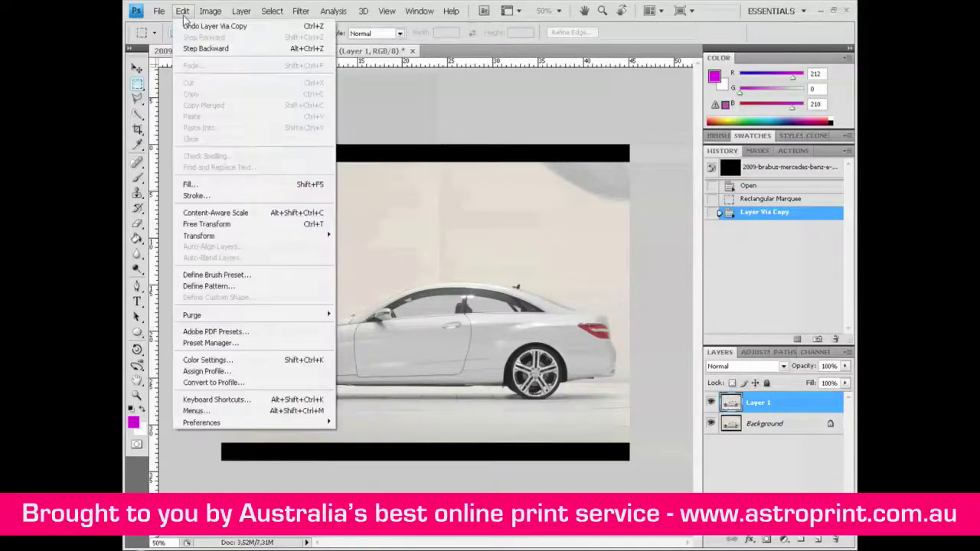
mouse_move(296, 237)
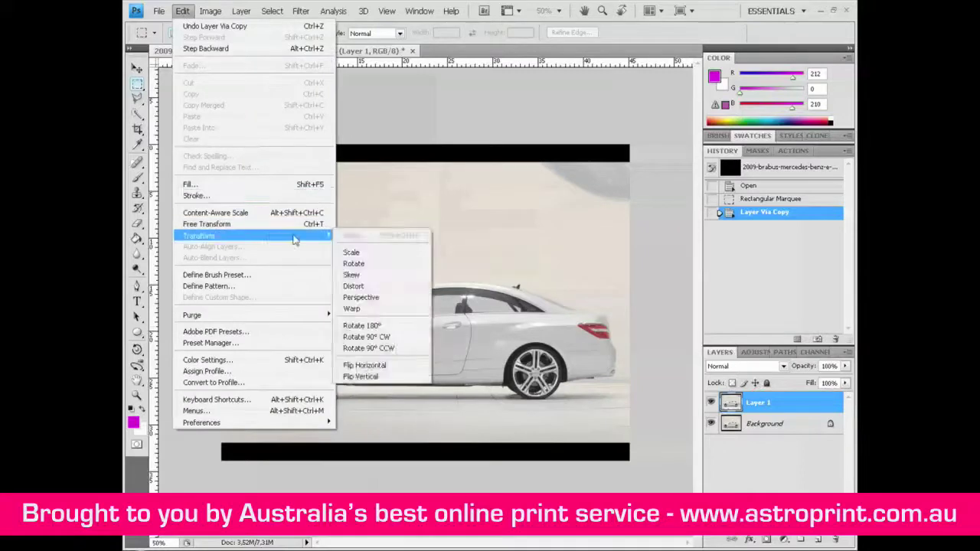
left_click(358, 253)
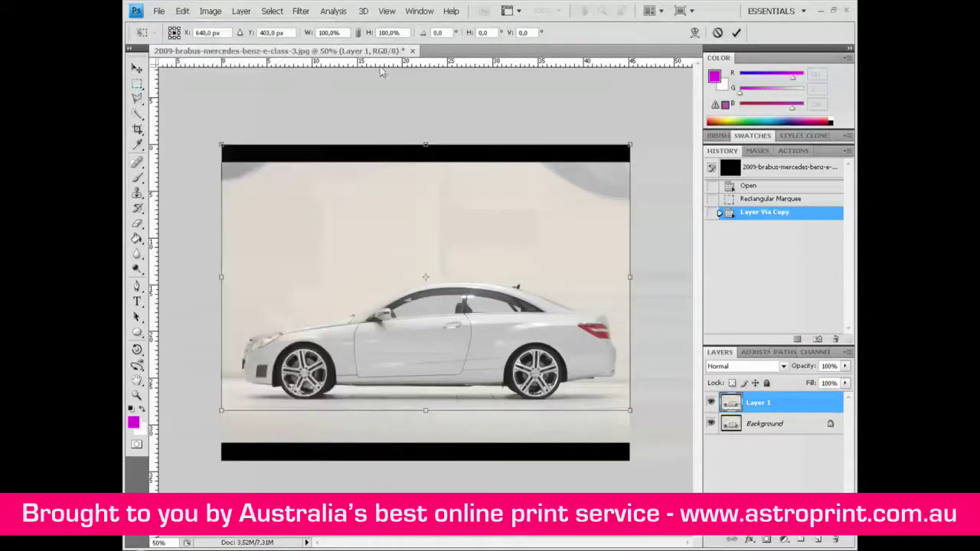
left_click(379, 32)
type("-")
key("Return")
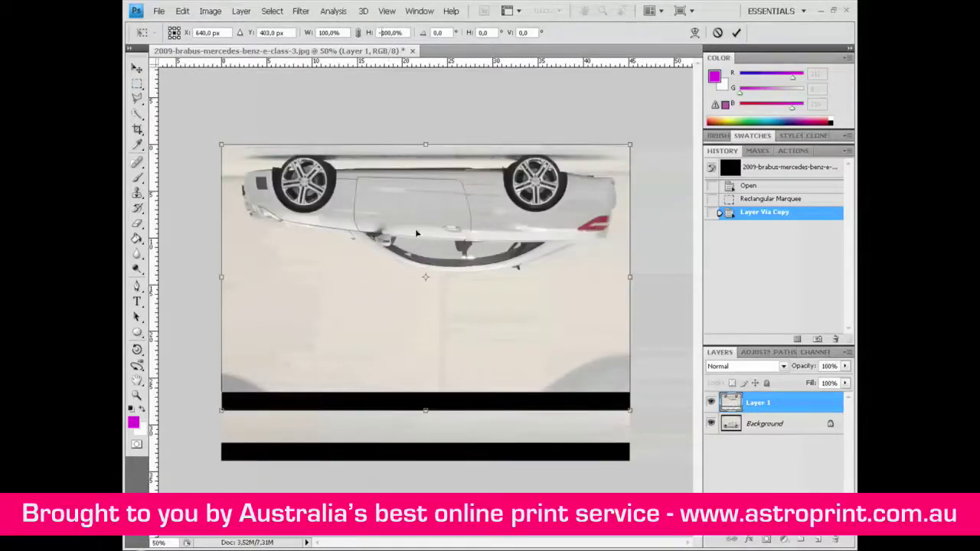
double_click(415, 228)
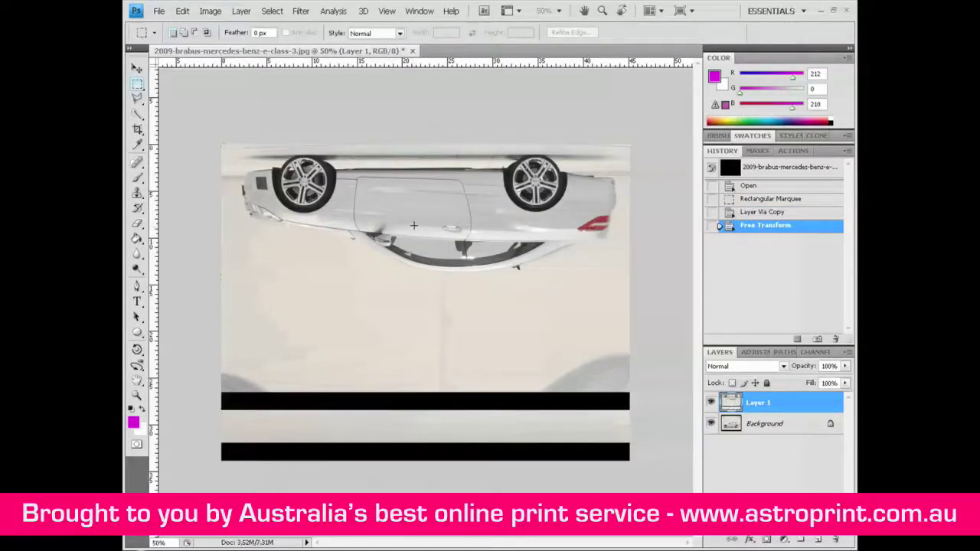
left_click_drag(416, 236, 419, 421)
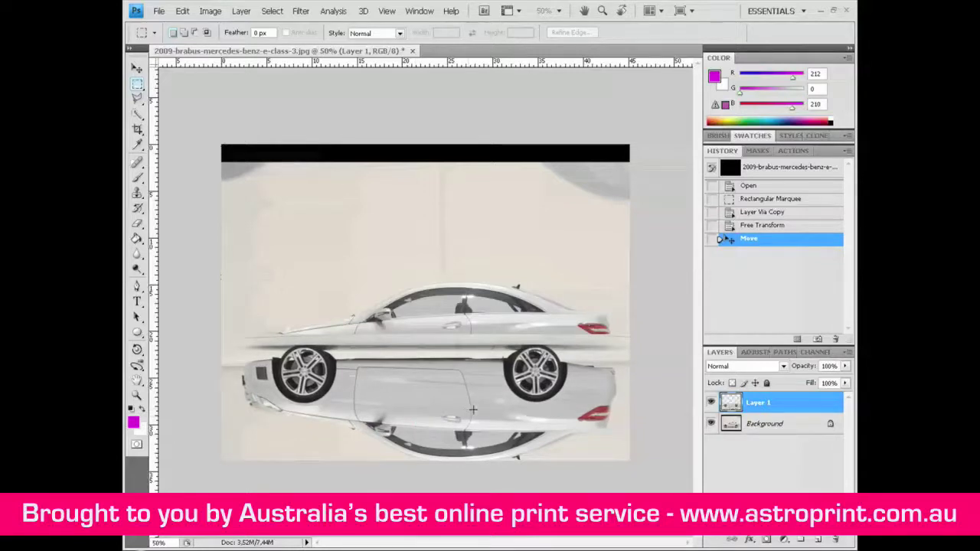
Convert the Background into Layer 0 and drag it up until the car meets its reflection.
double_click(791, 424)
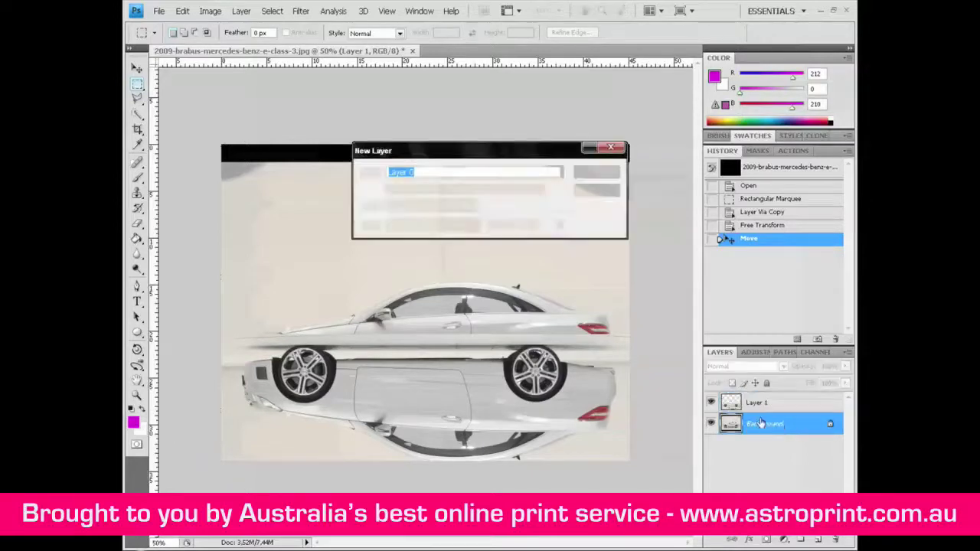
left_click(591, 173)
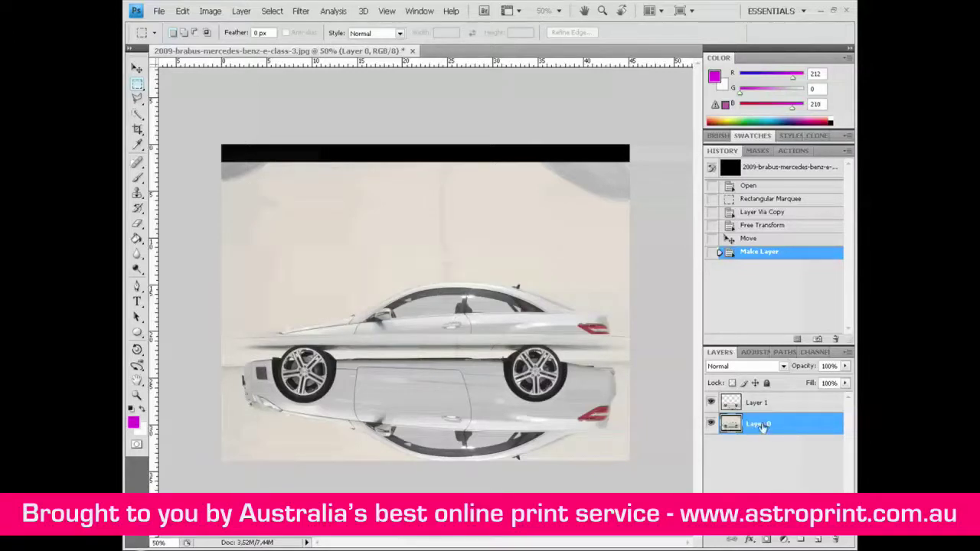
left_click_drag(473, 345, 468, 332)
mouse_move(468, 239)
left_mouse_down()
mouse_move(469, 259)
mouse_move(467, 248)
left_mouse_up()
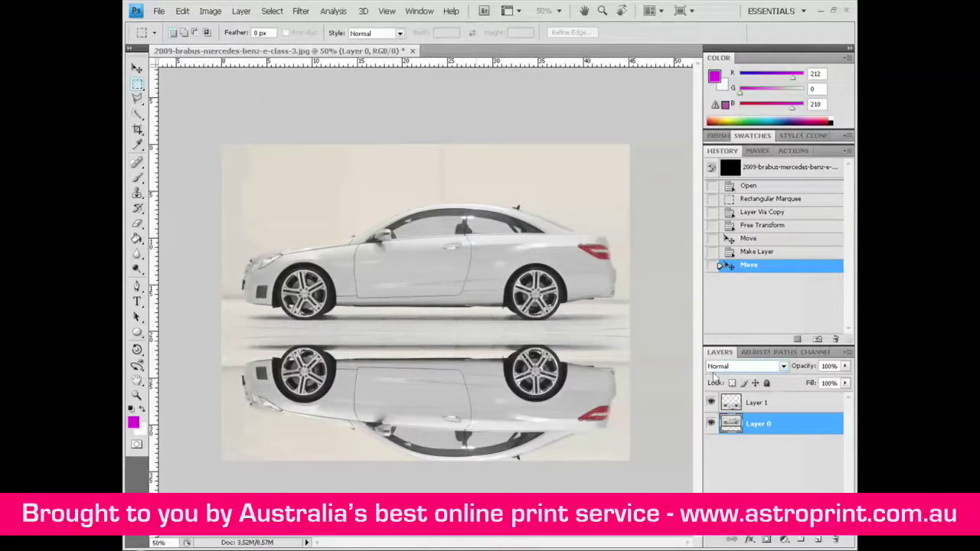
Select reflection Layer 1 and apply a 4-pixel Gaussian Blur to it.
left_click(750, 404)
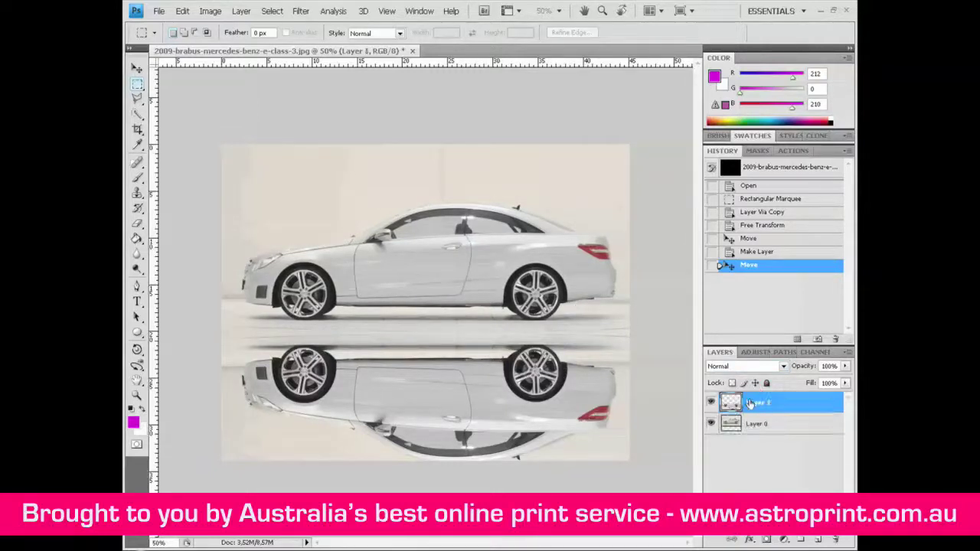
left_click(300, 11)
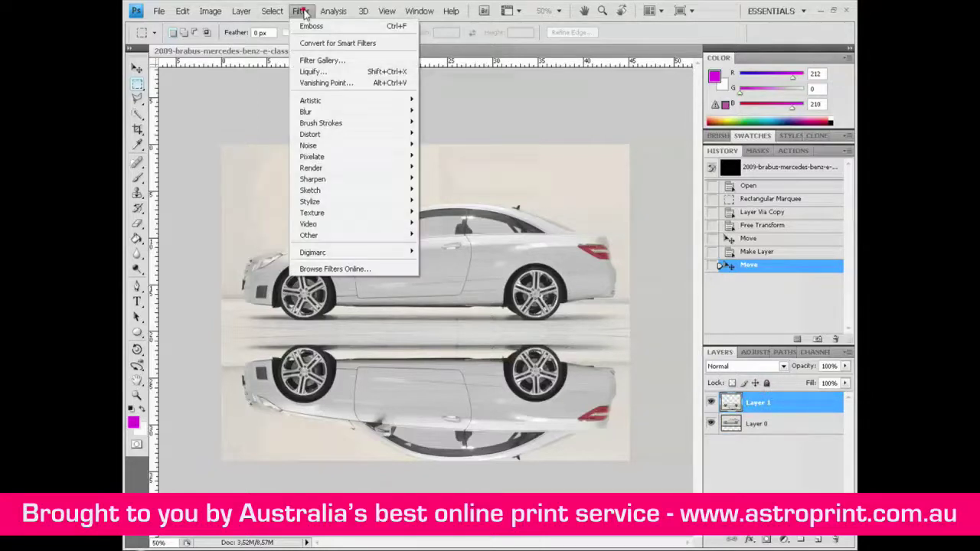
left_click(337, 112)
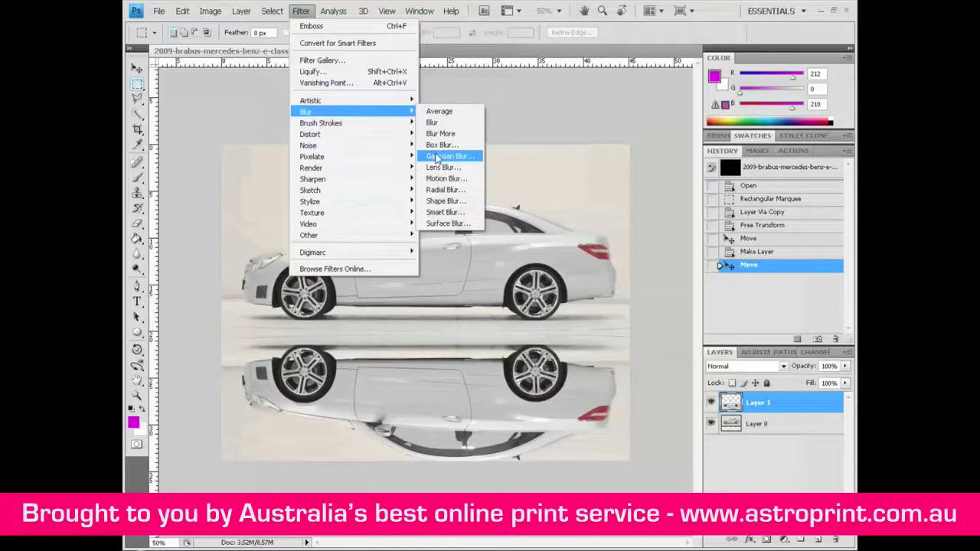
left_click(448, 156)
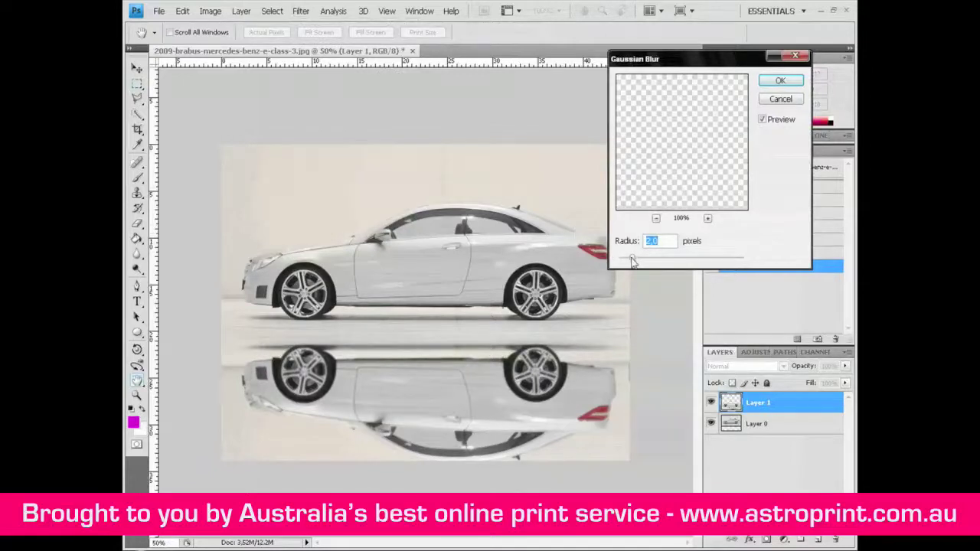
mouse_move(632, 262)
left_mouse_down()
mouse_move(665, 260)
mouse_move(645, 259)
left_mouse_up()
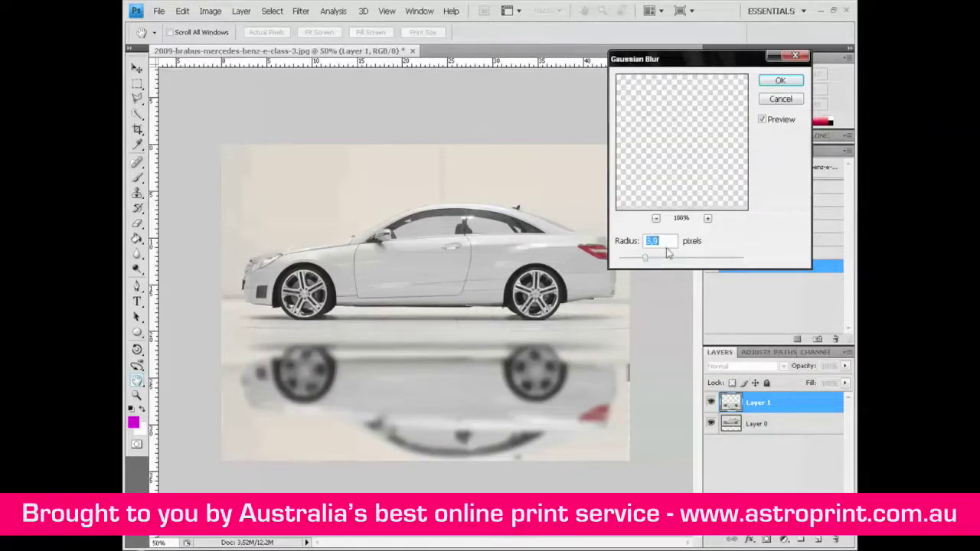
type("4")
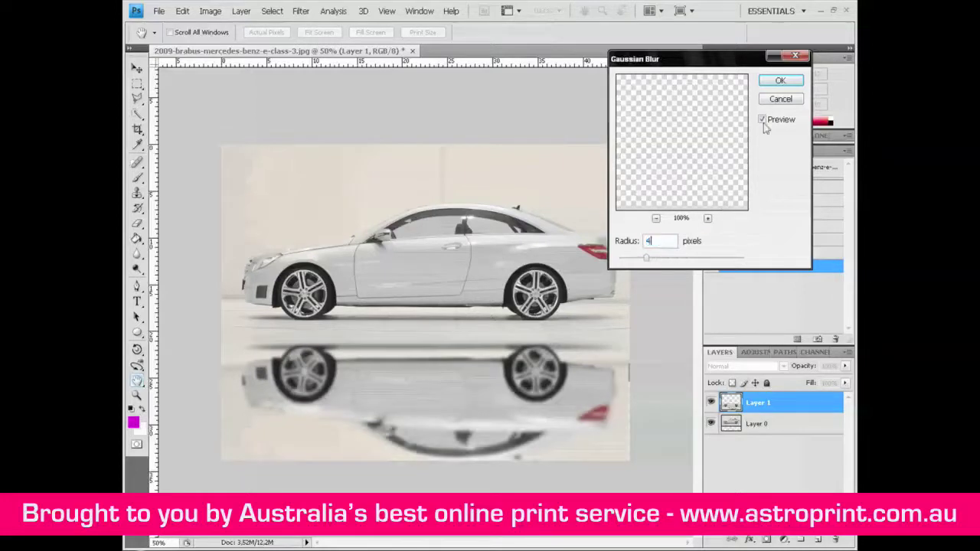
left_click(781, 80)
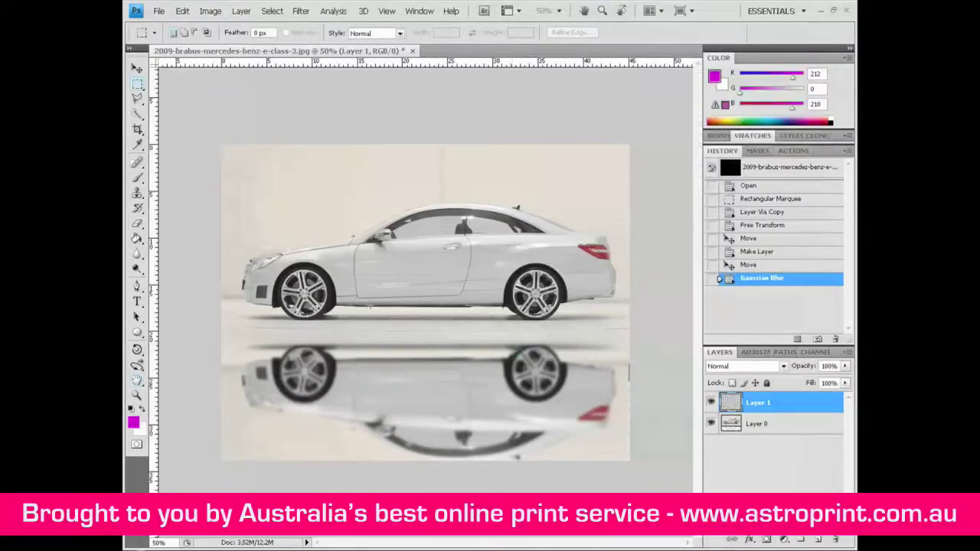
Nudge the reflection layer, then scale it to 200% width and height and commit.
key("ctrl+Up")
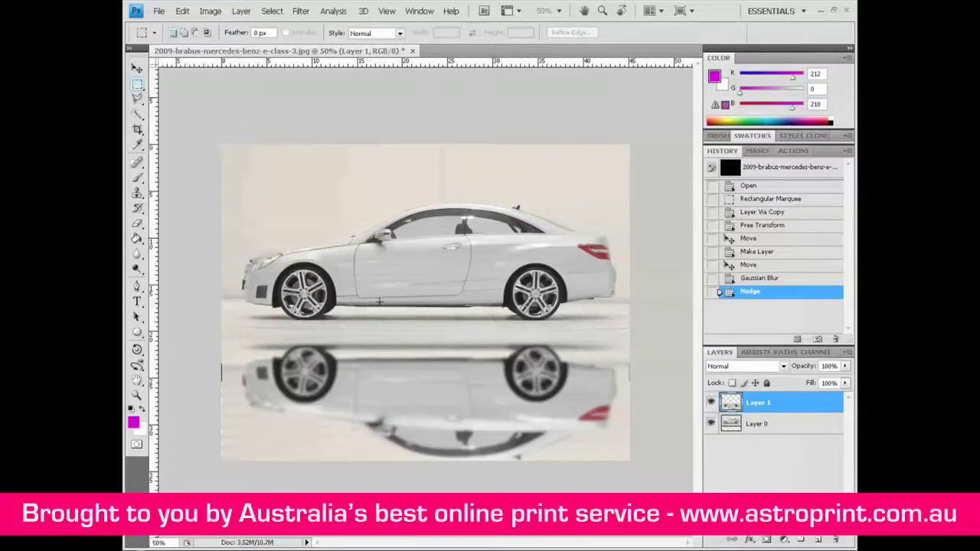
left_click(210, 11)
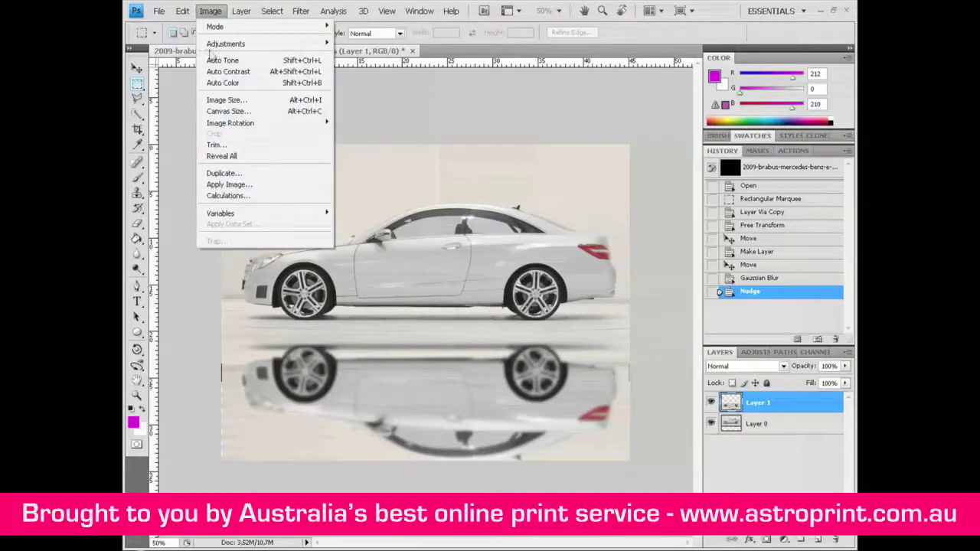
mouse_move(181, 14)
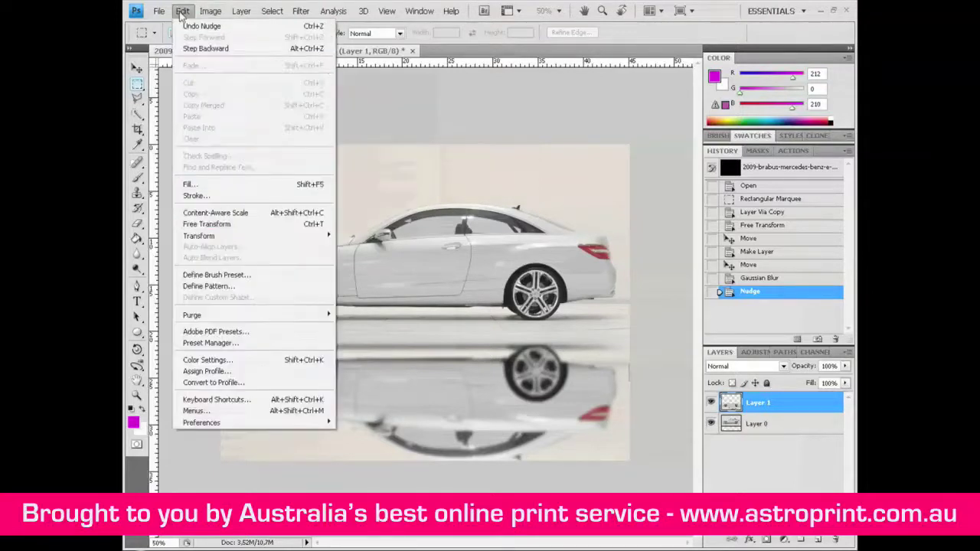
left_click(247, 234)
left_click(348, 253)
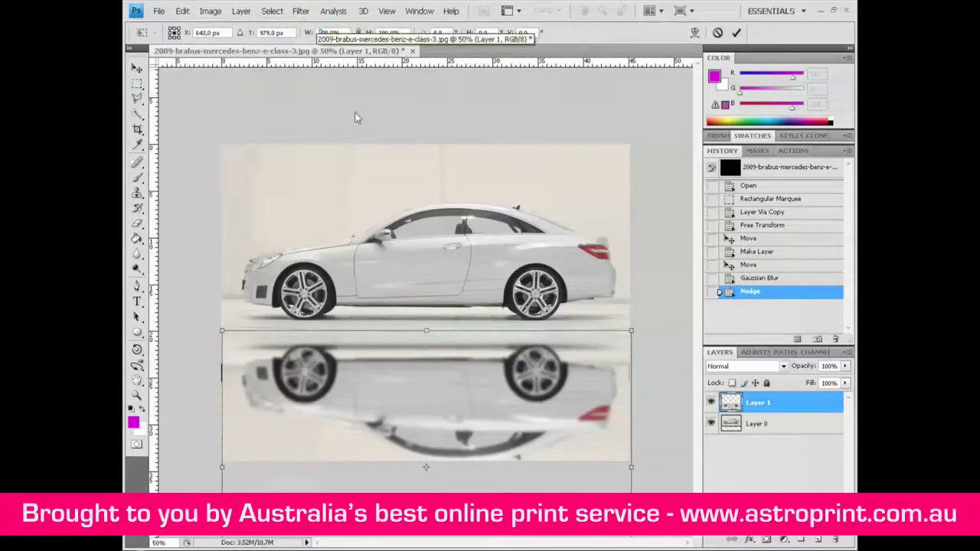
type("200")
key("Tab")
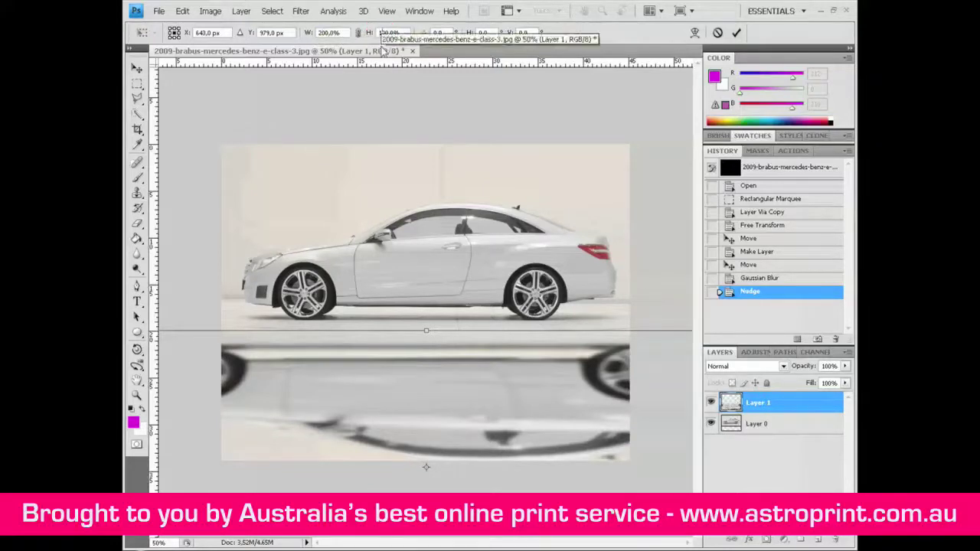
type("200")
key("Tab")
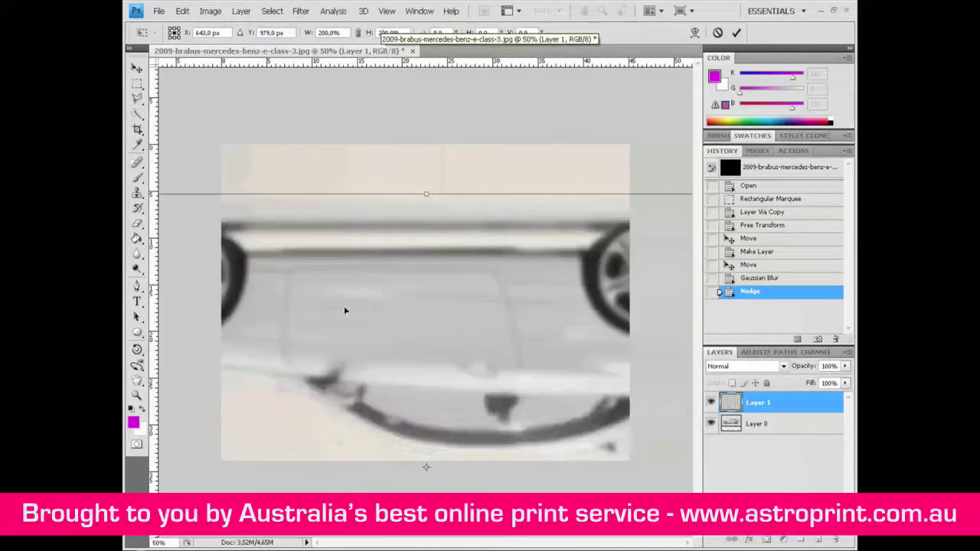
double_click(363, 258)
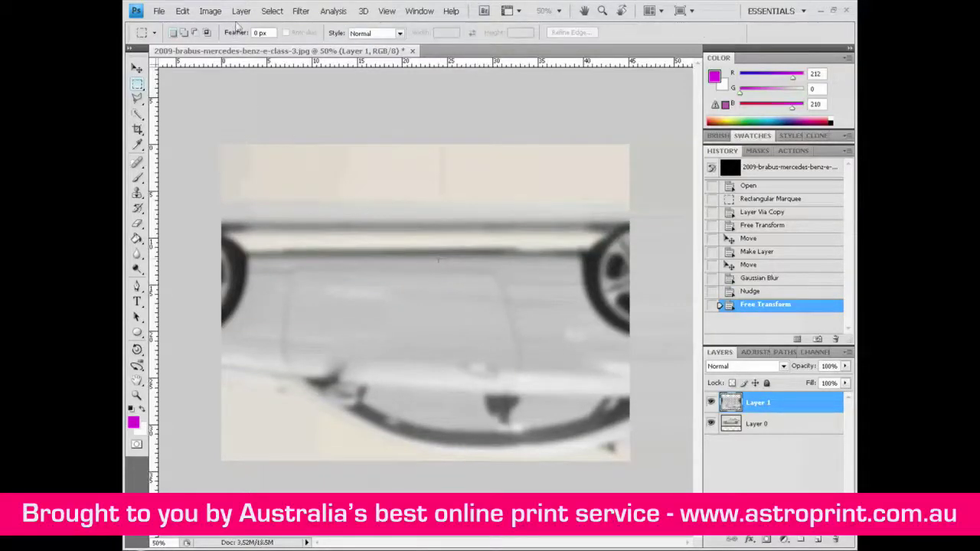
Apply a Displace filter with horizontal scale 5 using the waterreflexion.psd map.
left_click(301, 12)
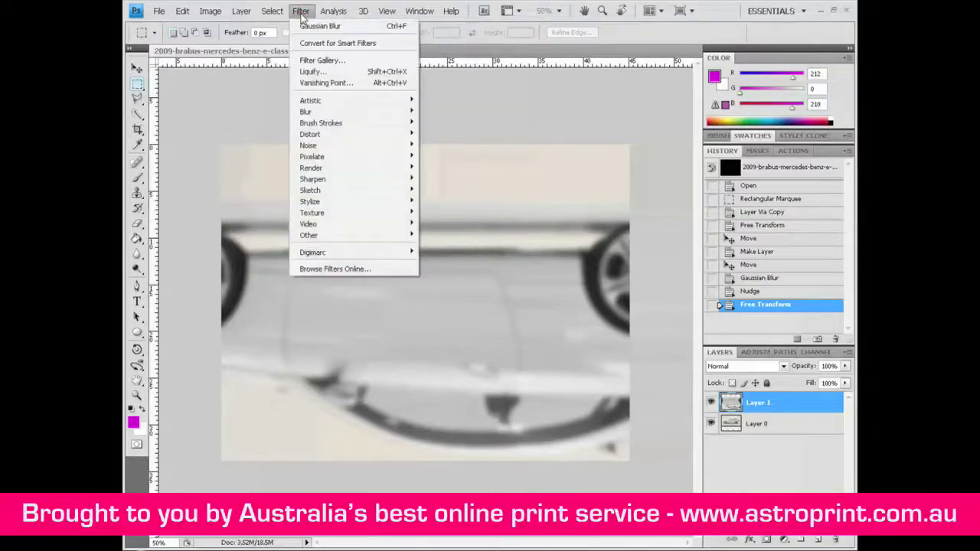
mouse_move(357, 136)
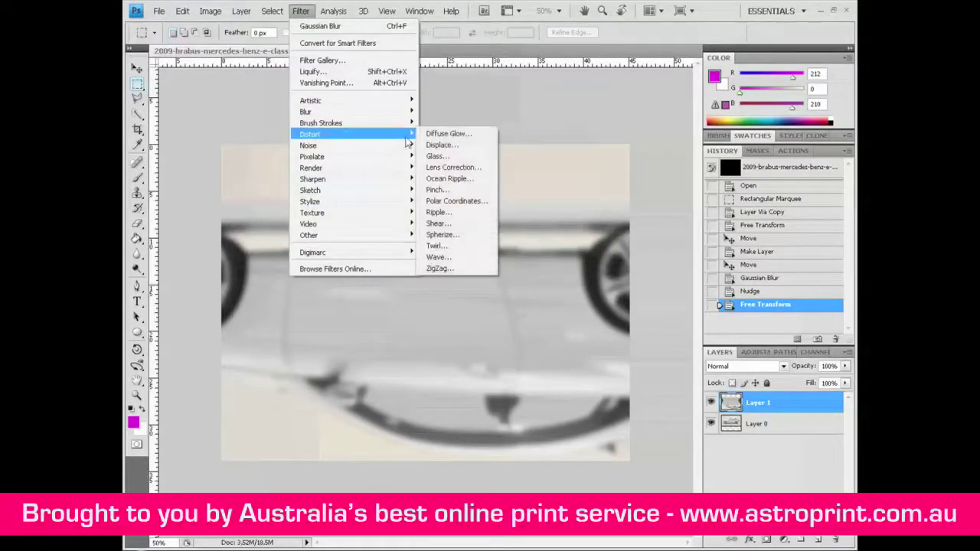
left_click(433, 146)
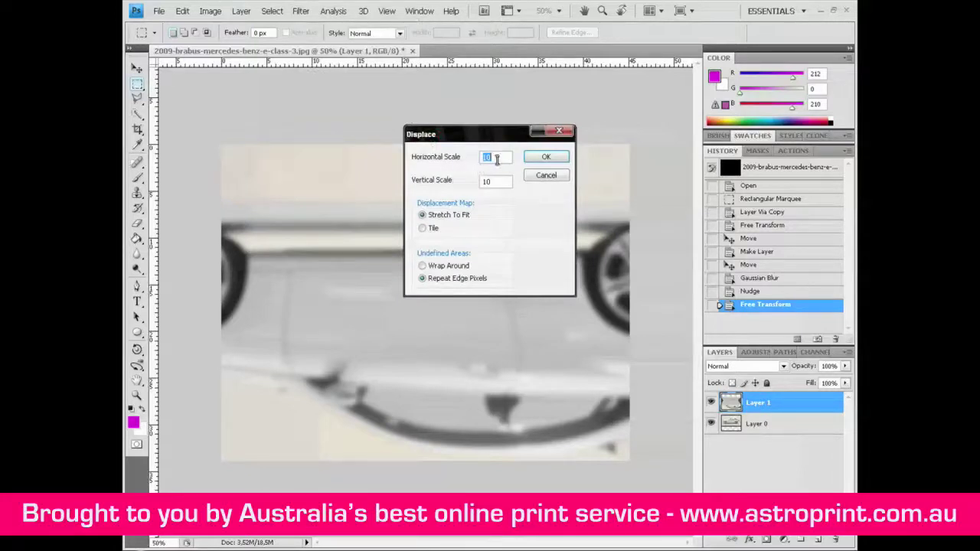
type("5")
left_click(546, 160)
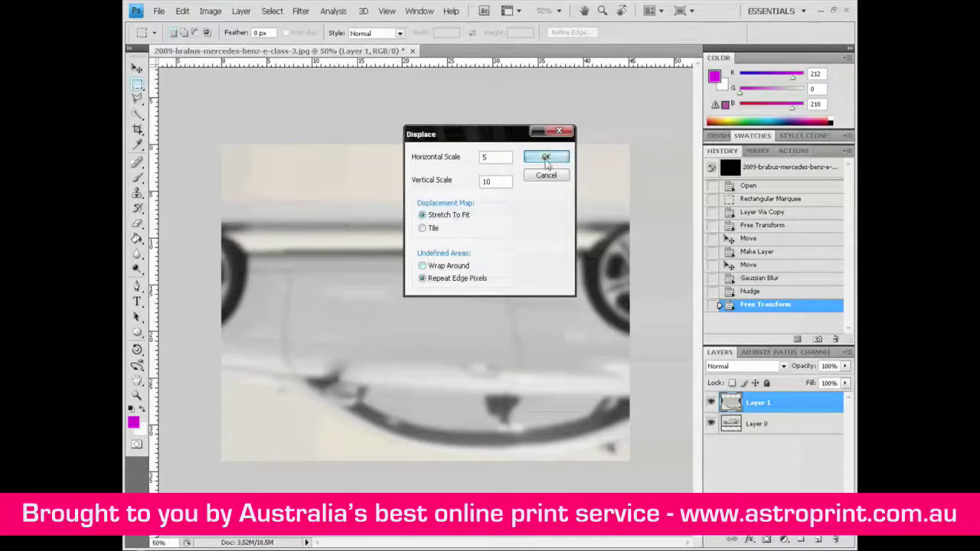
left_click(236, 82)
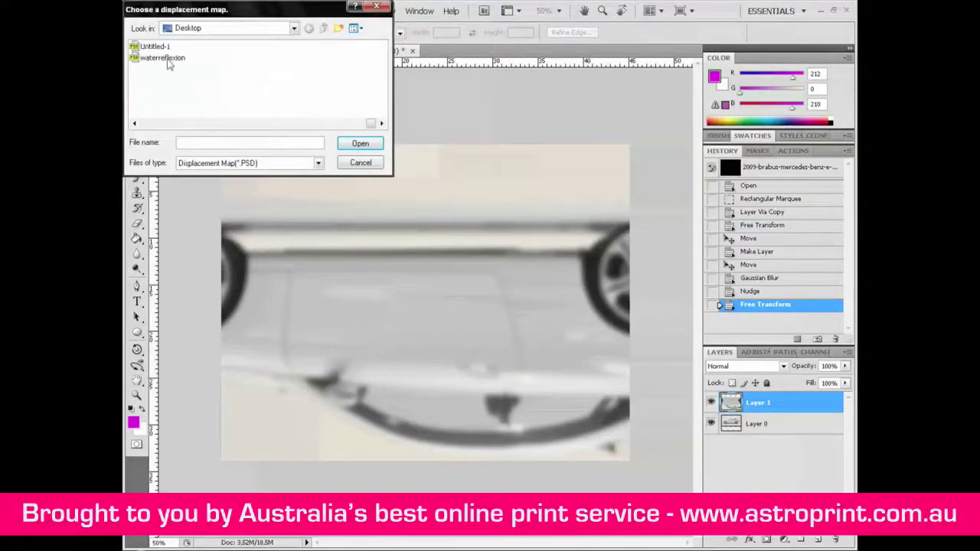
left_click(168, 62)
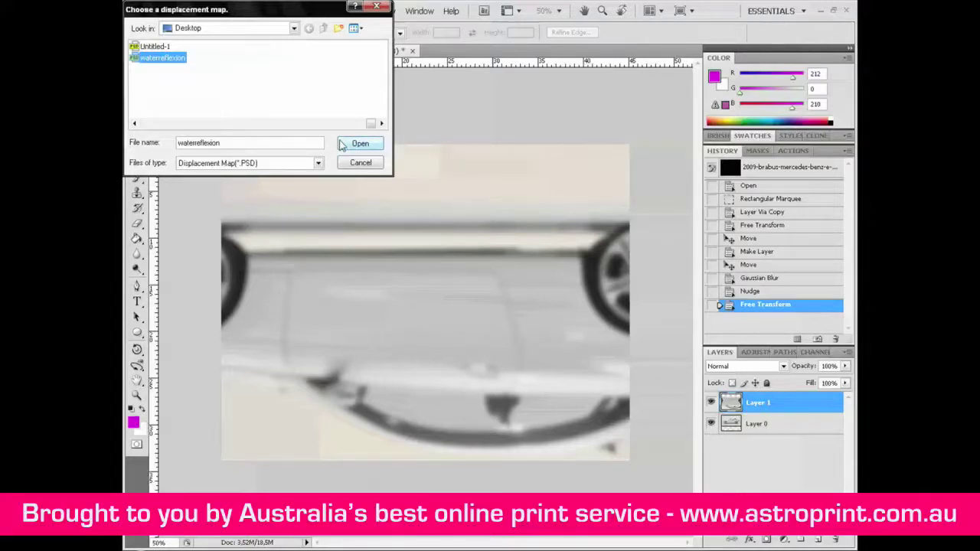
left_click(340, 143)
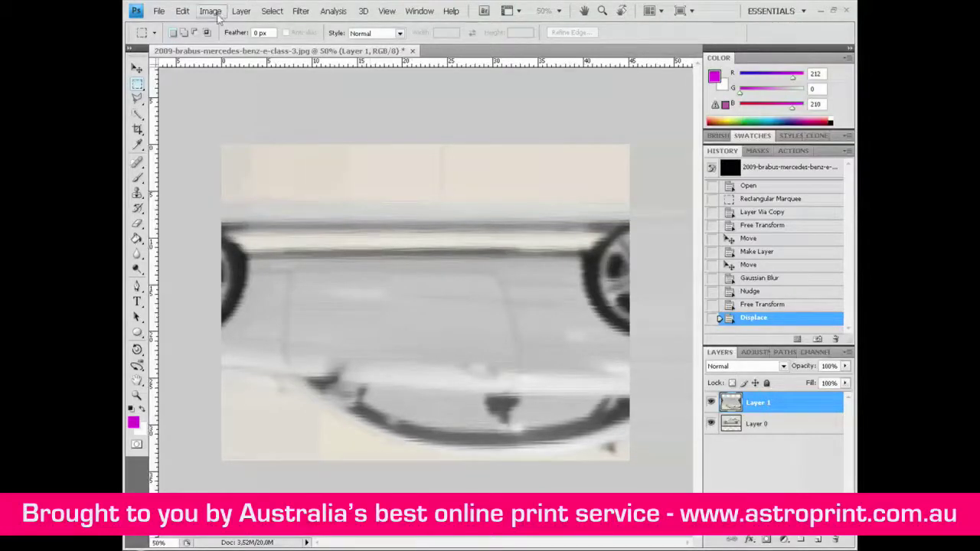
Scale the rippled reflection layer to 50% width and 50% height and commit.
left_click(188, 13)
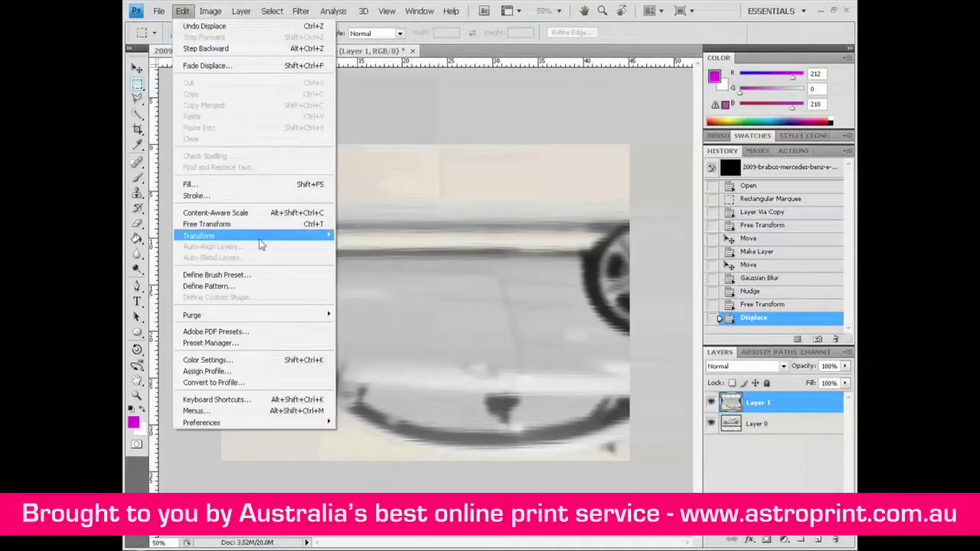
mouse_move(260, 237)
left_click(366, 250)
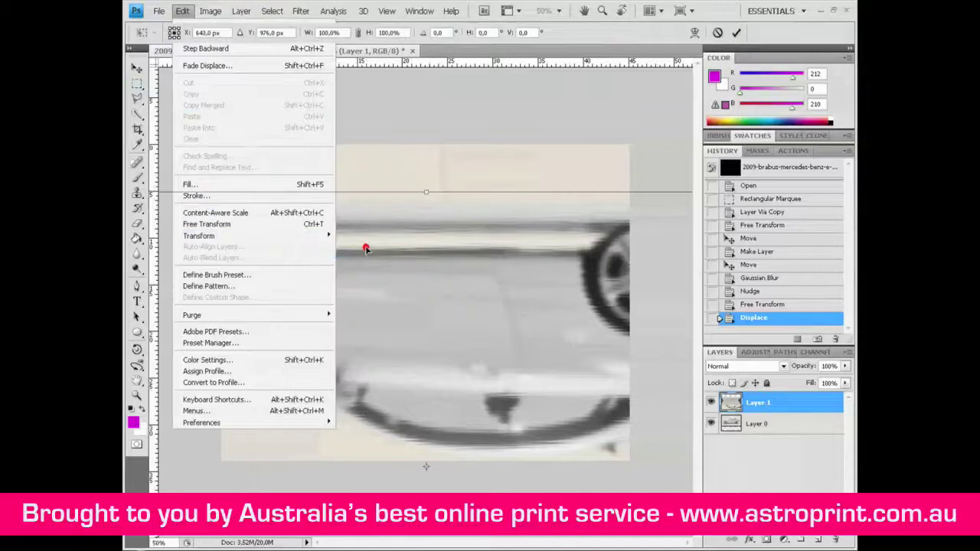
left_click(319, 31)
type("50")
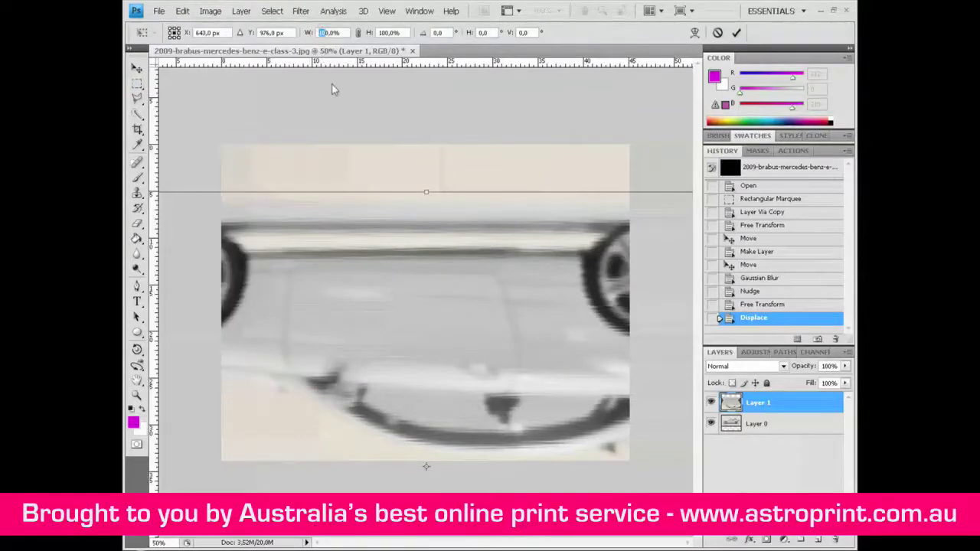
key("Return")
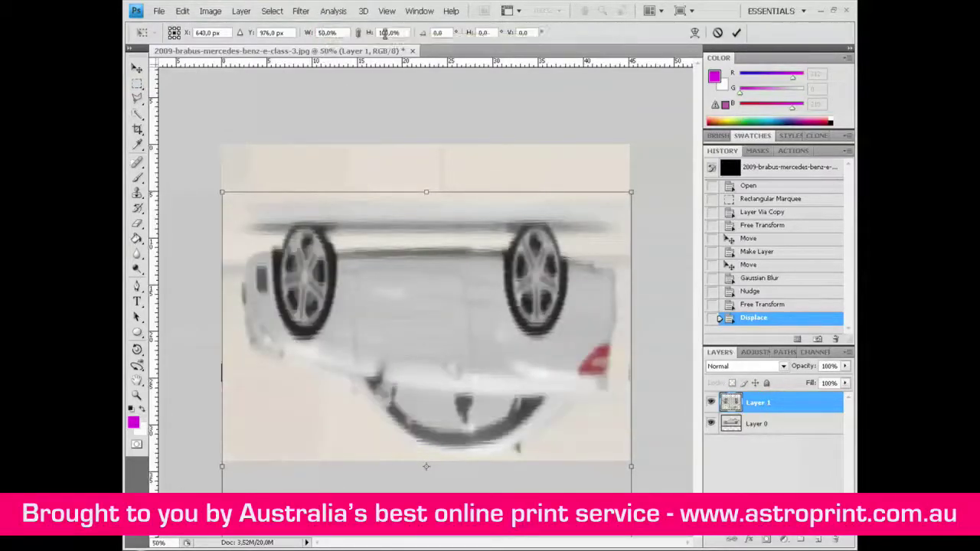
left_click(386, 32)
type("50")
key("Return")
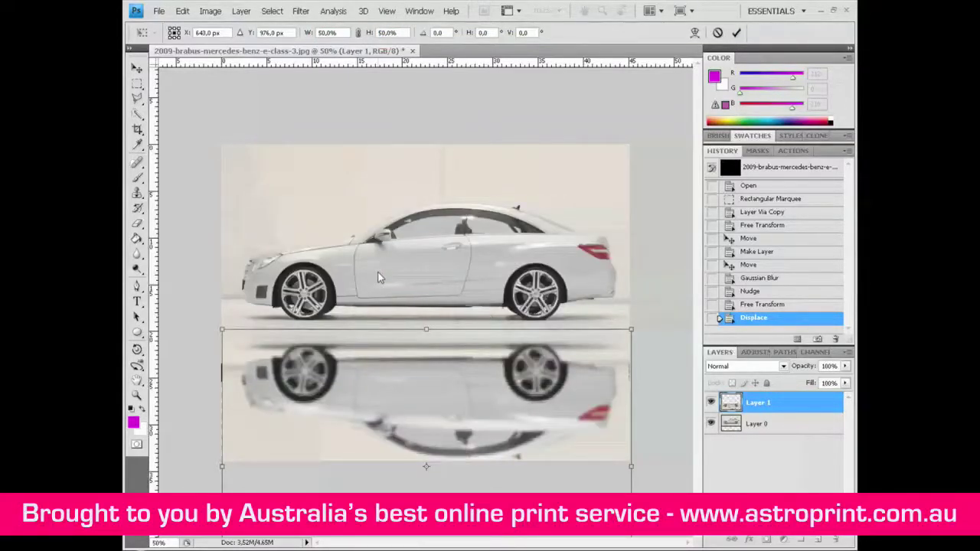
key("m")
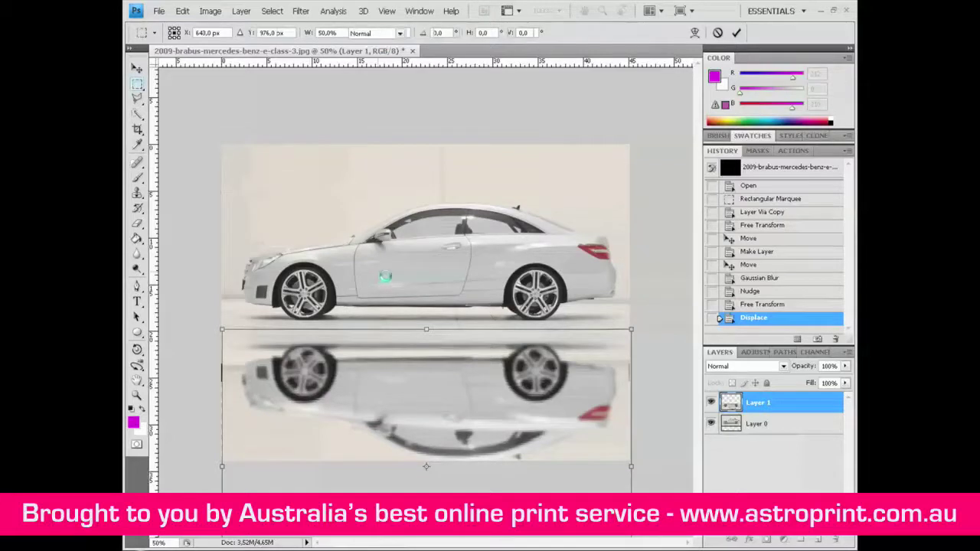
key("Return")
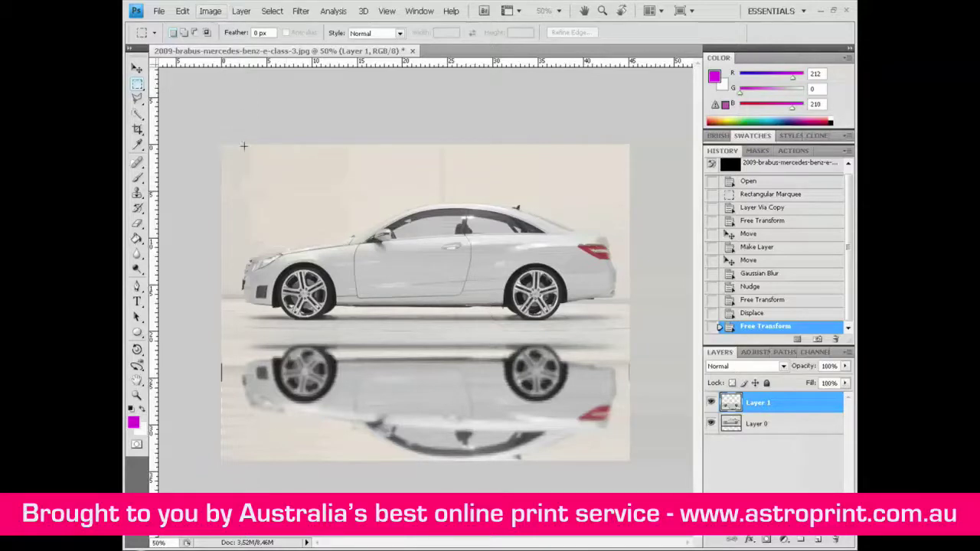
Marquee the whole image, add Layer 0 to the layer selection, and merge with Ctrl+E.
left_click_drag(222, 144, 647, 458)
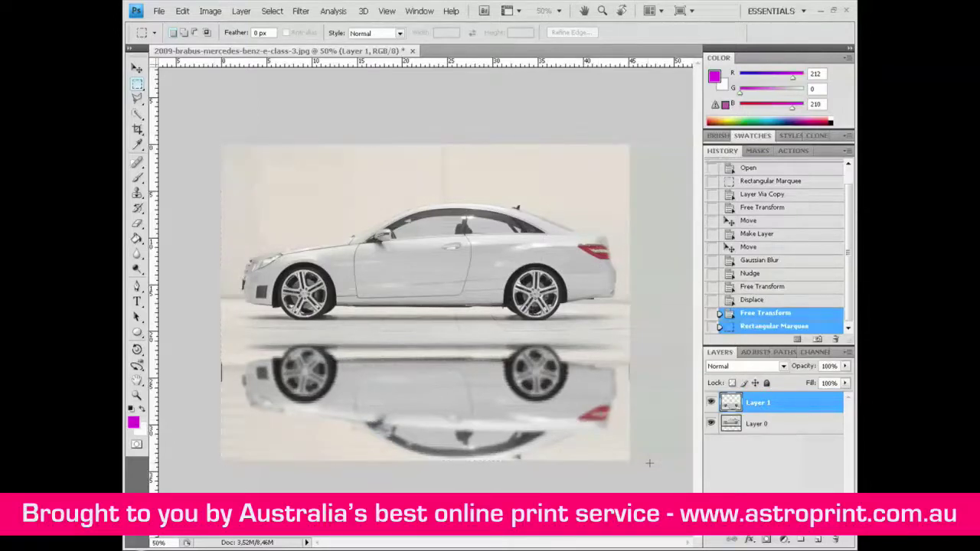
left_click(758, 429, "shift")
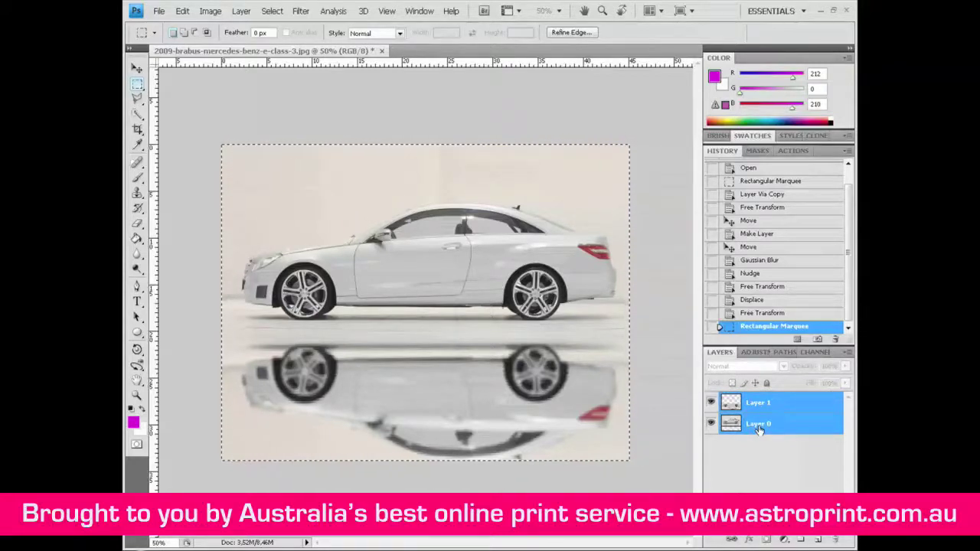
key("ctrl+e")
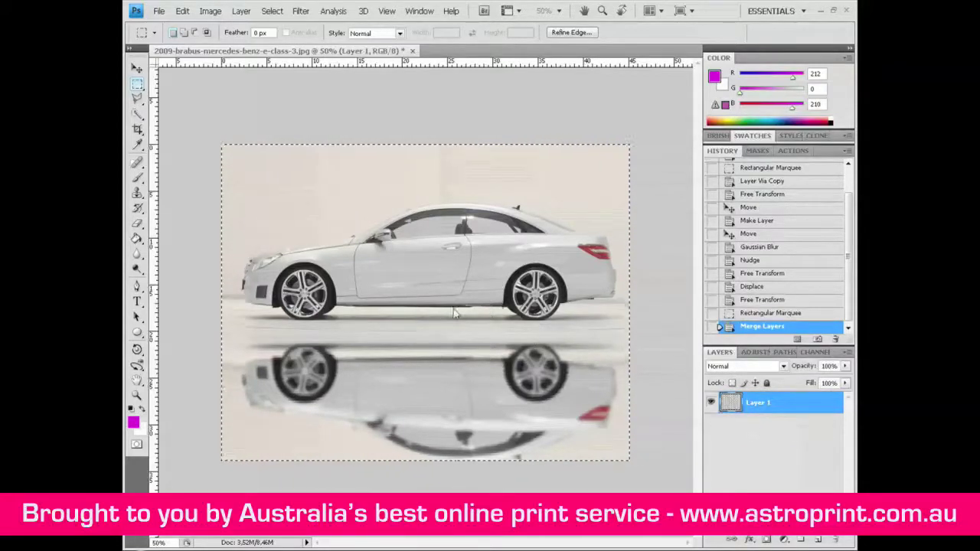
Scale the merged layer's width to 101%, correcting an initial 110% entry.
left_click(210, 13)
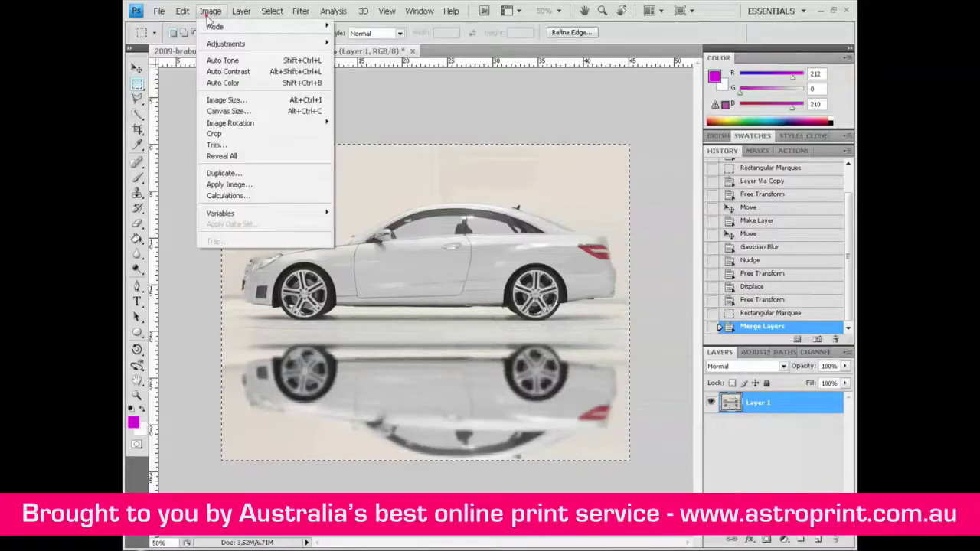
mouse_move(183, 12)
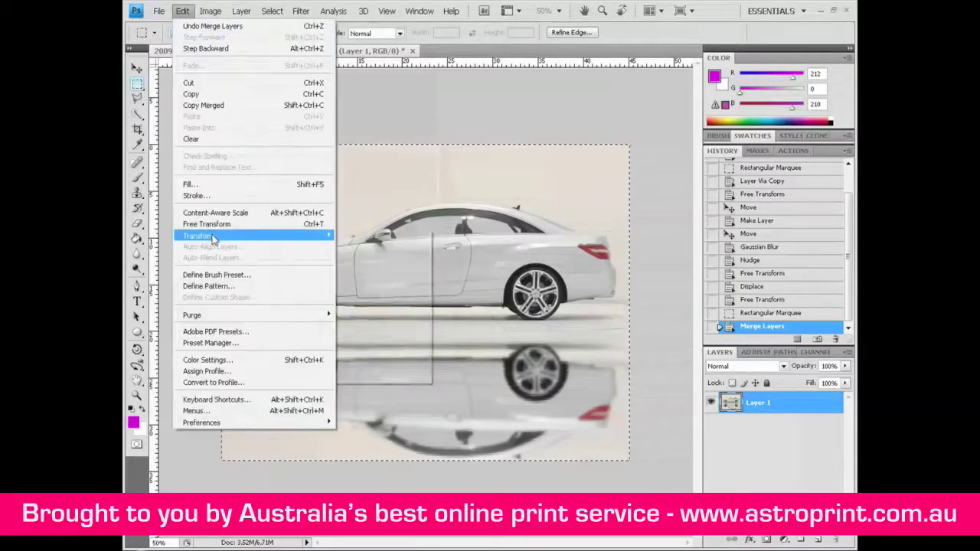
mouse_move(301, 239)
left_click(351, 253)
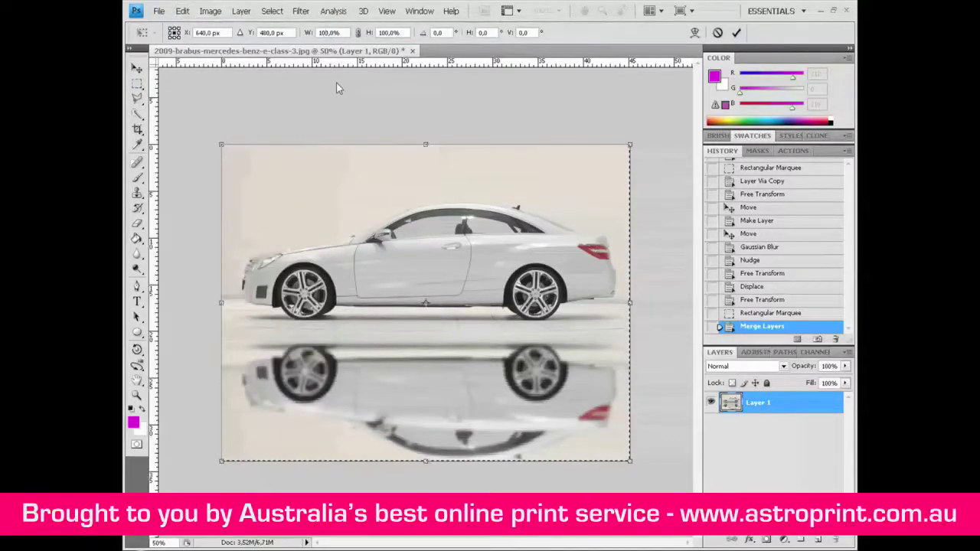
type("110")
key("Return")
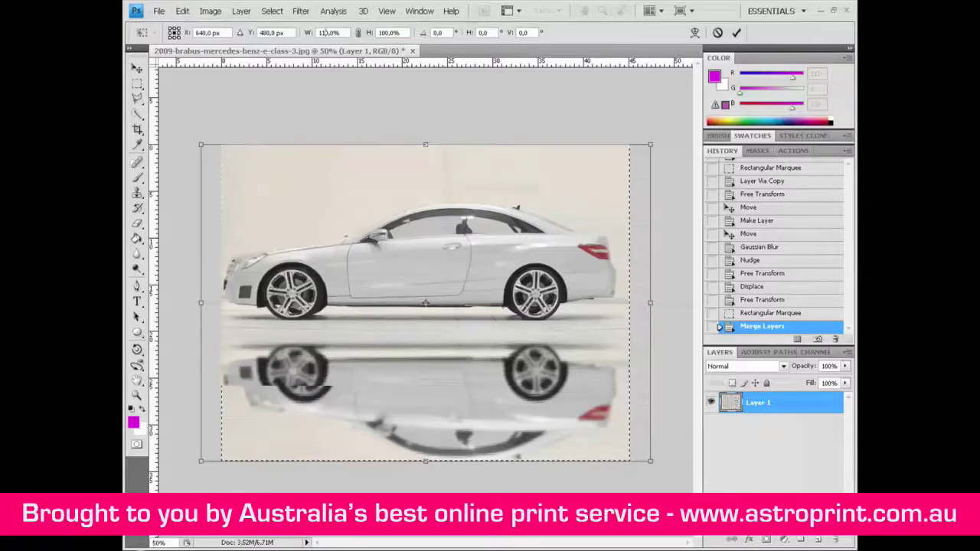
double_click(329, 32)
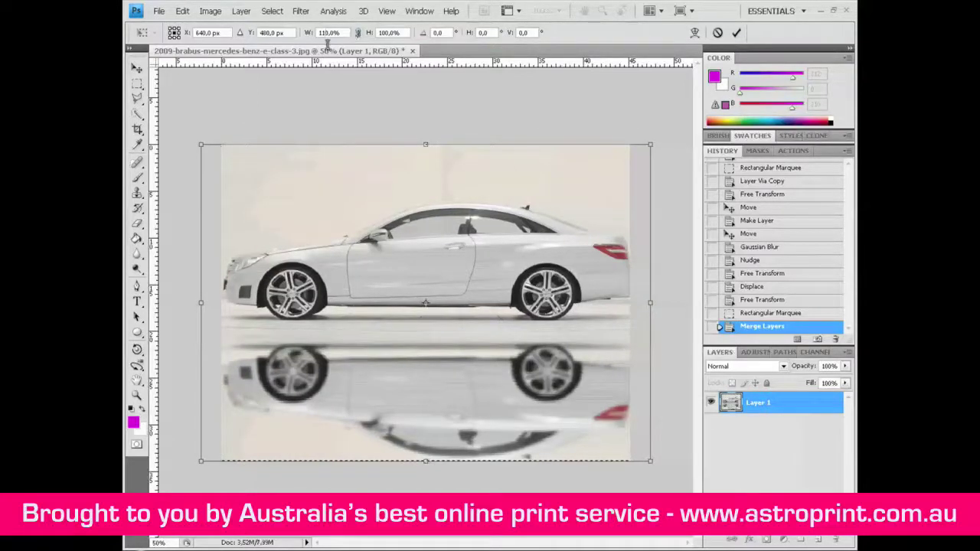
type("10")
key("Return")
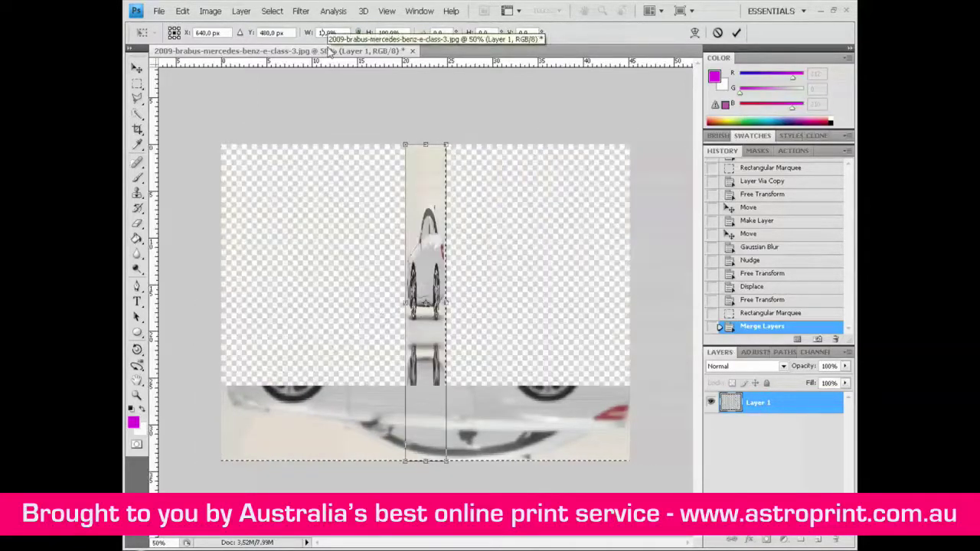
type("101")
key("Return")
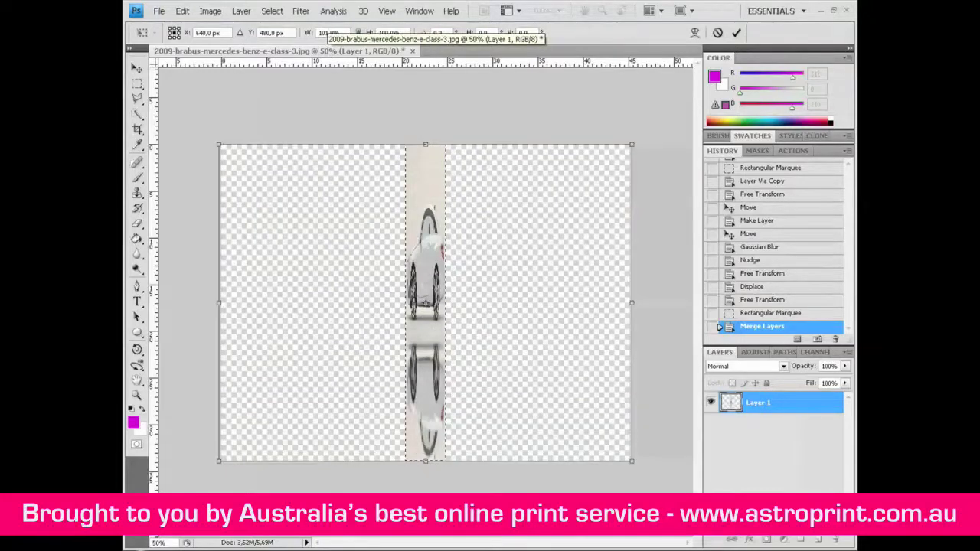
Set the merged layer's height to 101% and commit the enlargement.
left_click(390, 33)
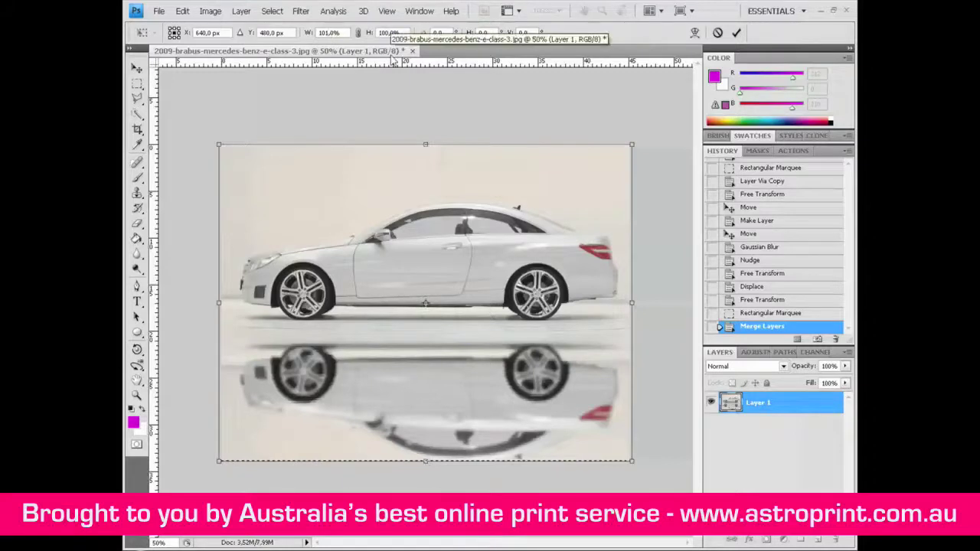
type("101")
key("Return")
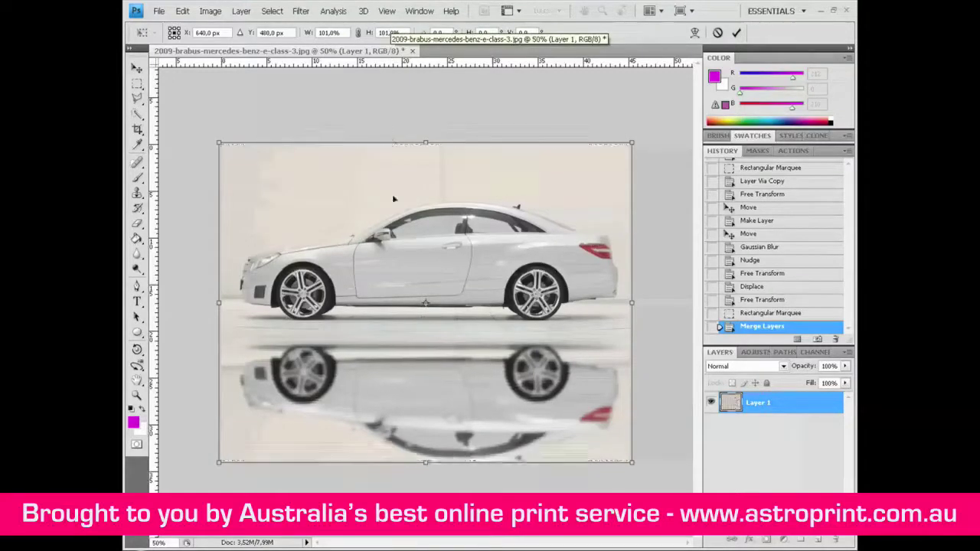
key("Return")
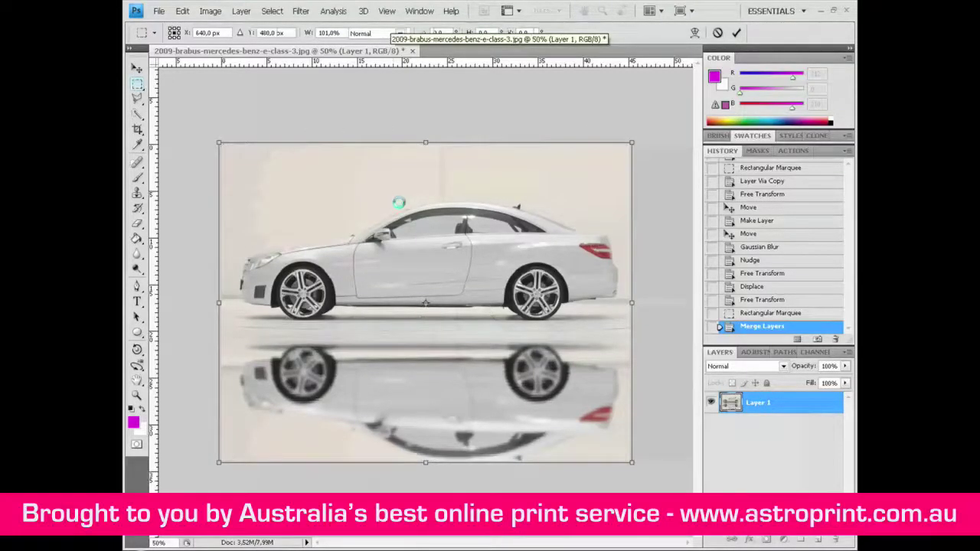